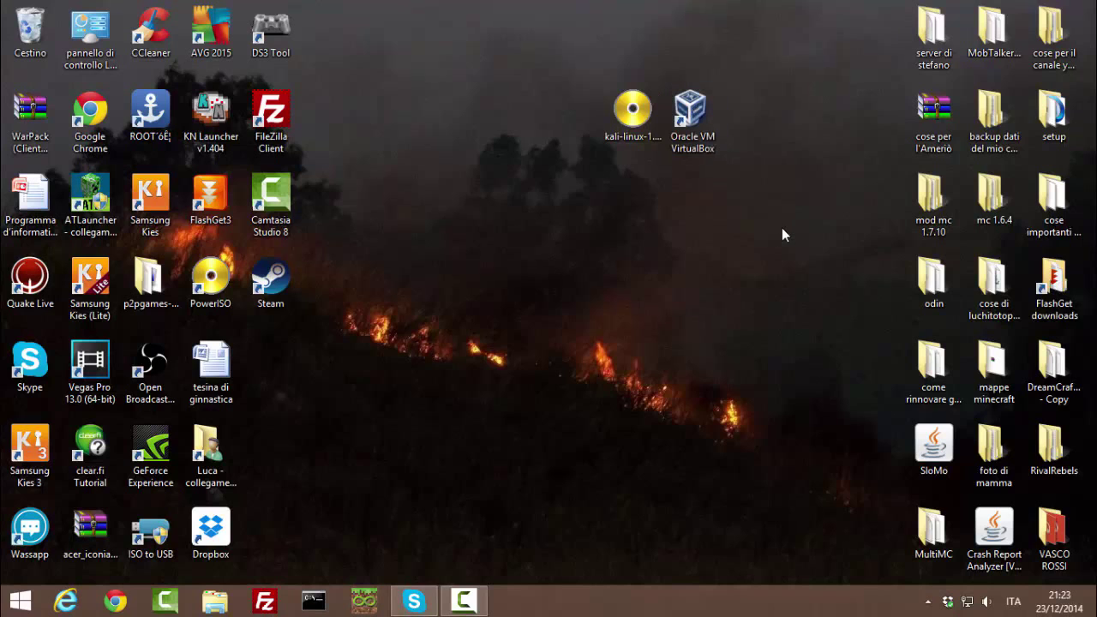
# Step: Launch VirtualBox and create a new Linux (Ubuntu) machine named 'prova macchina'
pyautogui.click(711, 129)
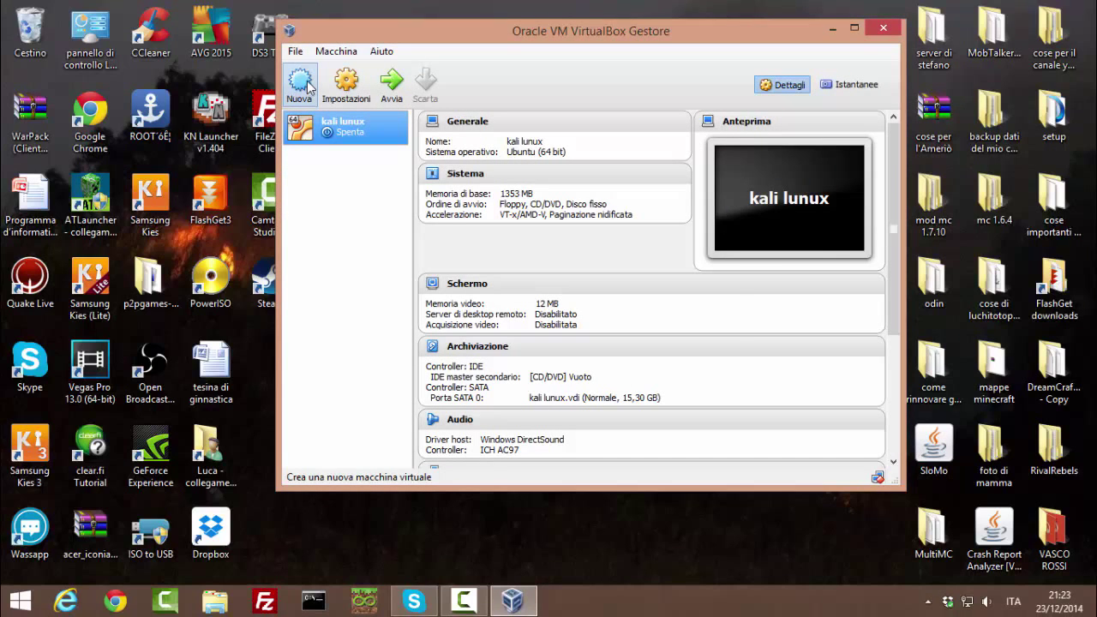
pyautogui.click(300, 83)
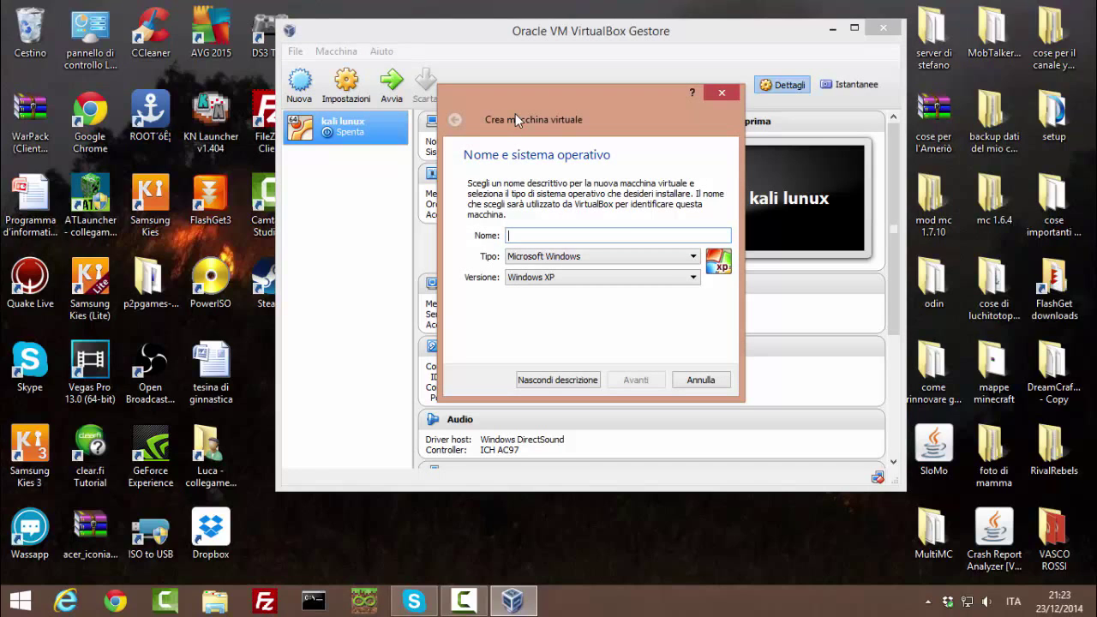
pyautogui.write('pro')
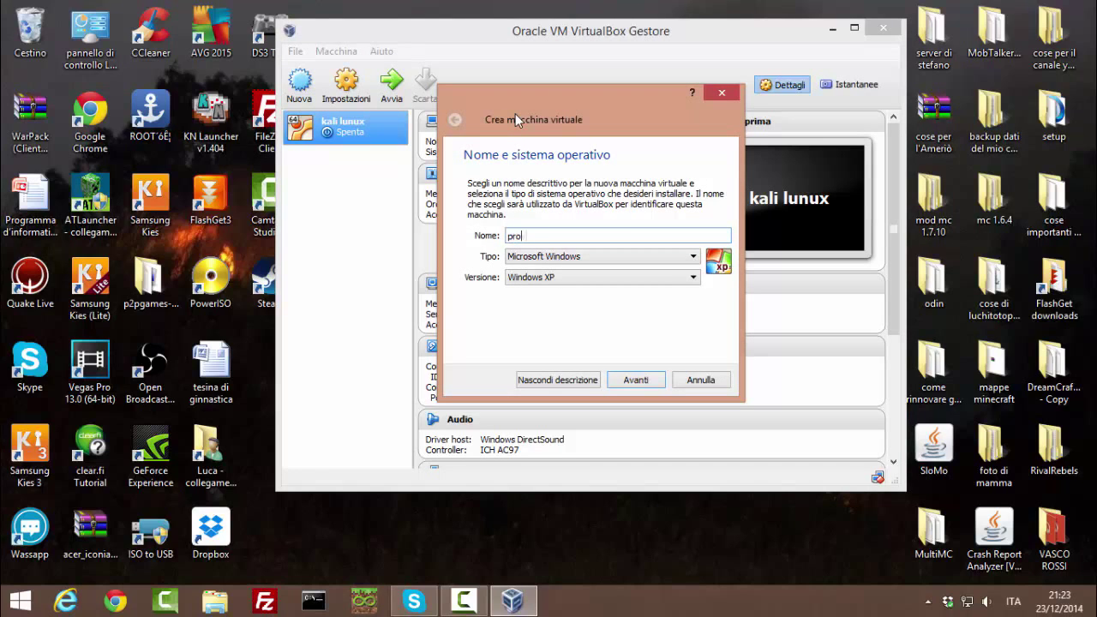
pyautogui.write('va macchina')
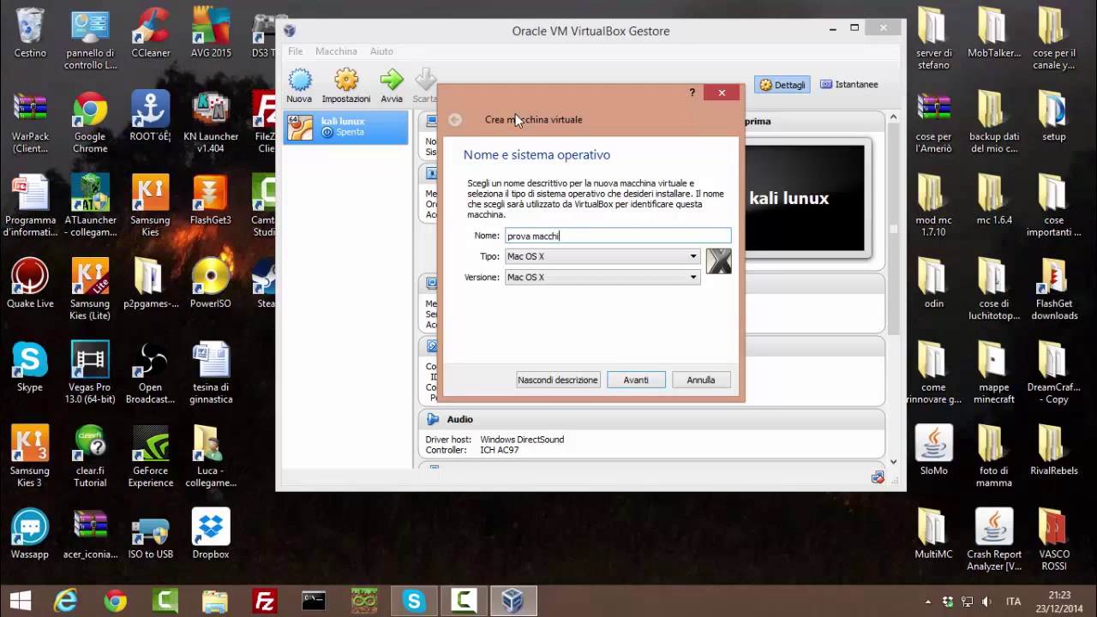
pyautogui.click(565, 259)
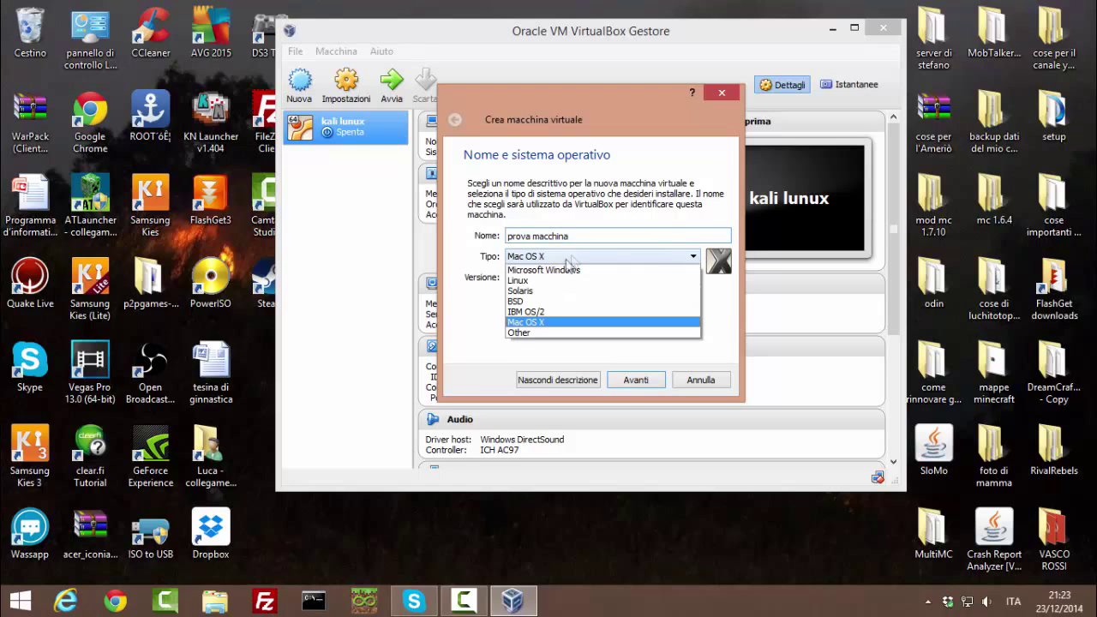
pyautogui.click(553, 280)
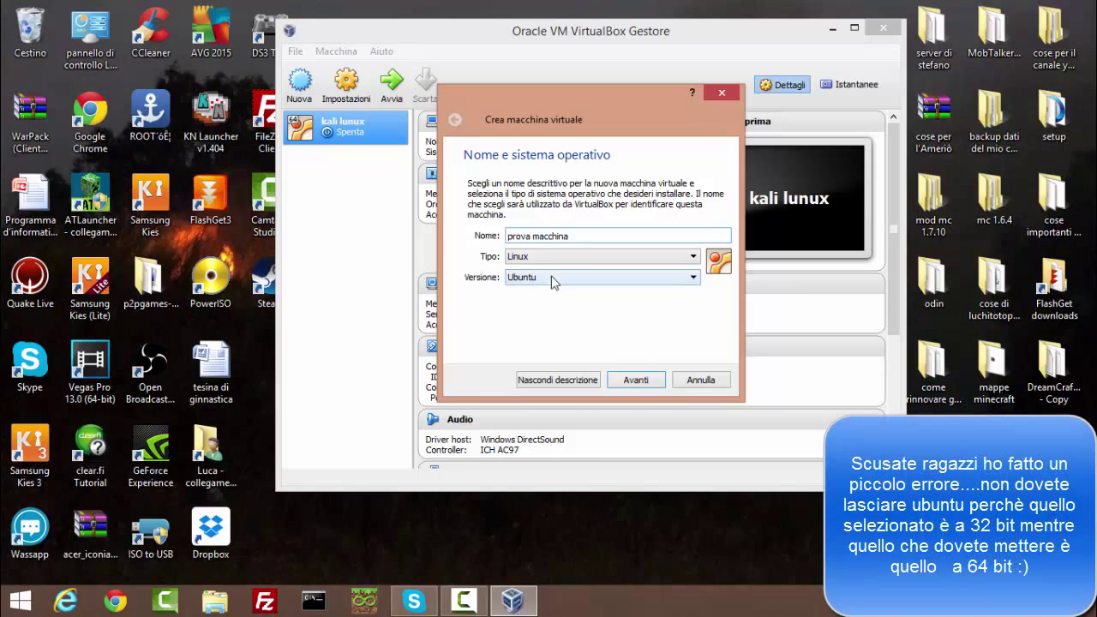
pyautogui.click(645, 379)
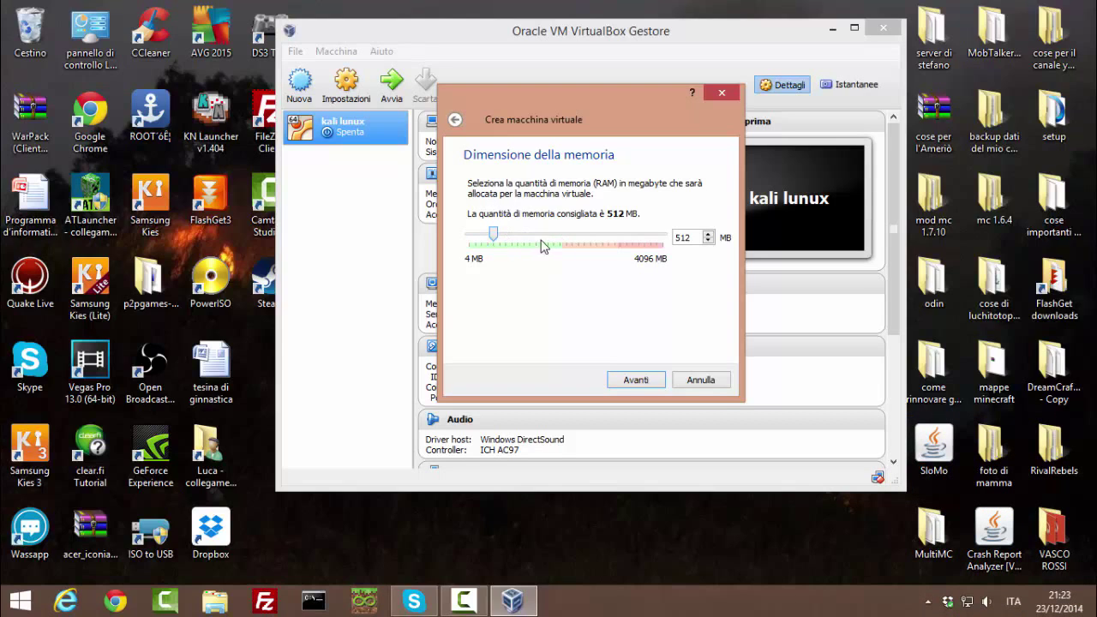
# Step: Give the new machine about 1700 MB of memory and continue to the hard disk step
pyautogui.moveTo(497, 236); pyautogui.dragTo(551, 254)
pyautogui.click(635, 380)
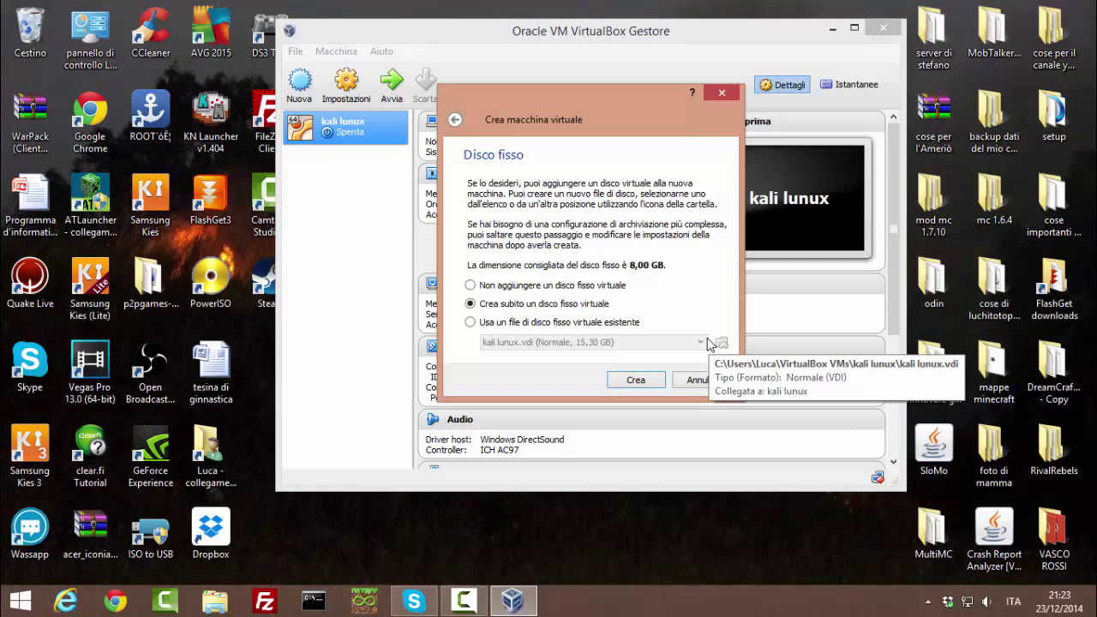
# Step: Create a new fixed-size VDI disk named prova macchina, sized 10,41 GB
pyautogui.click(651, 384)
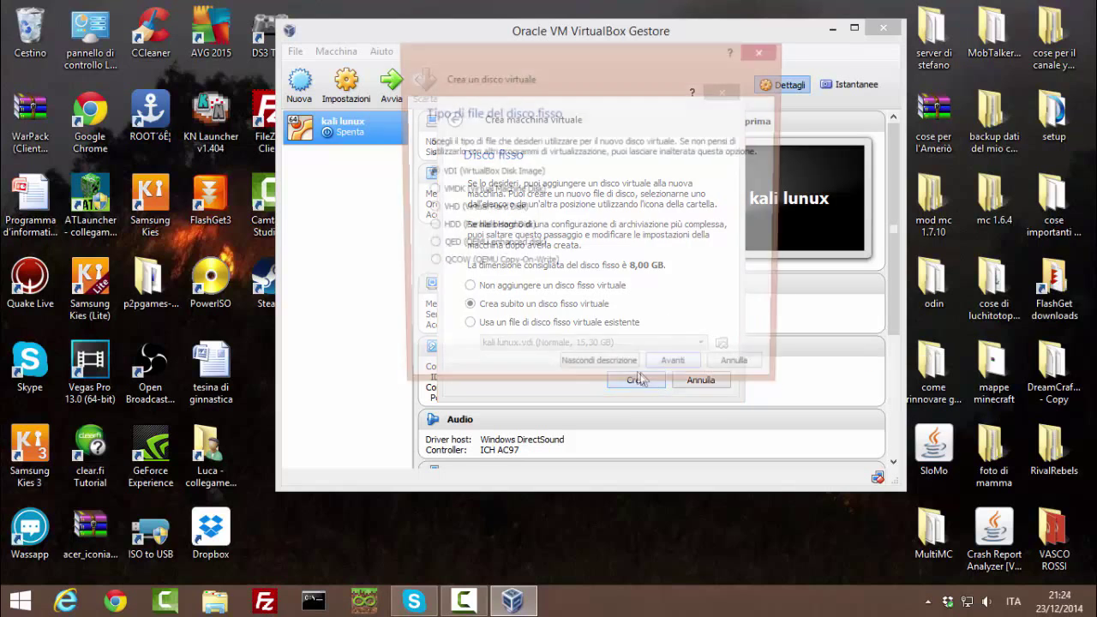
pyautogui.click(665, 370)
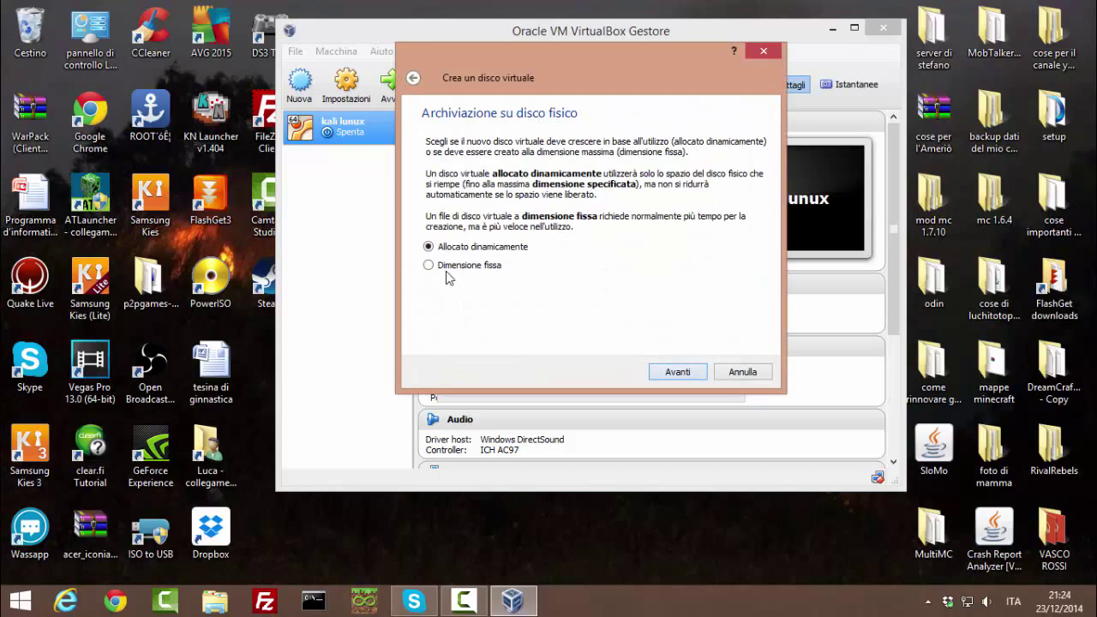
pyautogui.click(428, 266)
pyautogui.click(672, 373)
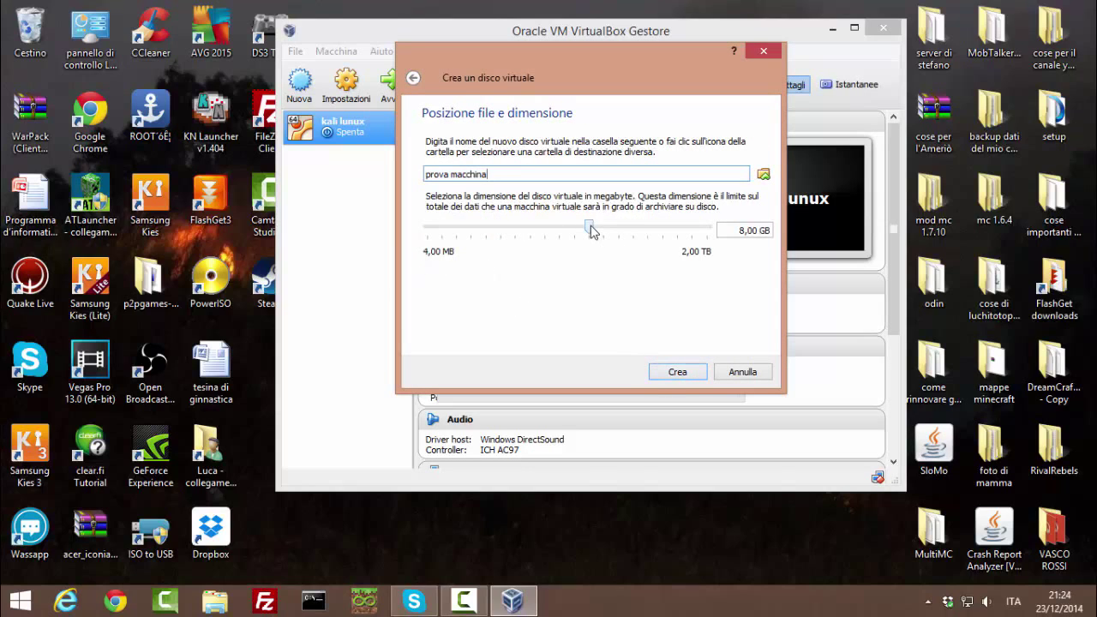
pyautogui.moveTo(591, 231)
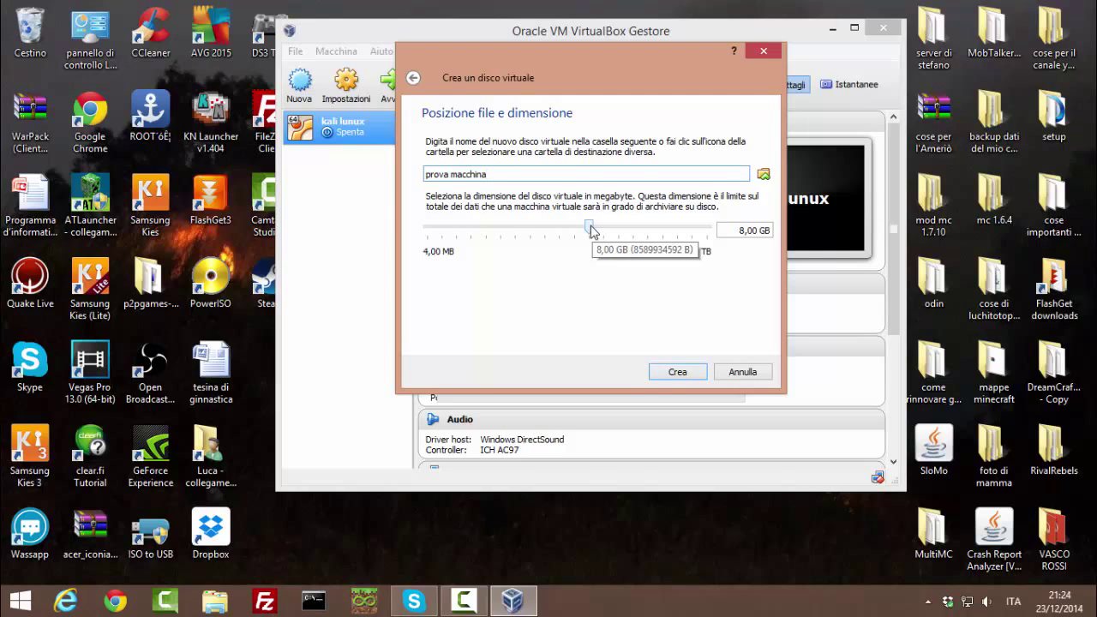
pyautogui.moveTo(590, 231)
pyautogui.mouseDown()
pyautogui.moveTo(573, 231)
pyautogui.moveTo(596, 225)
pyautogui.mouseUp()
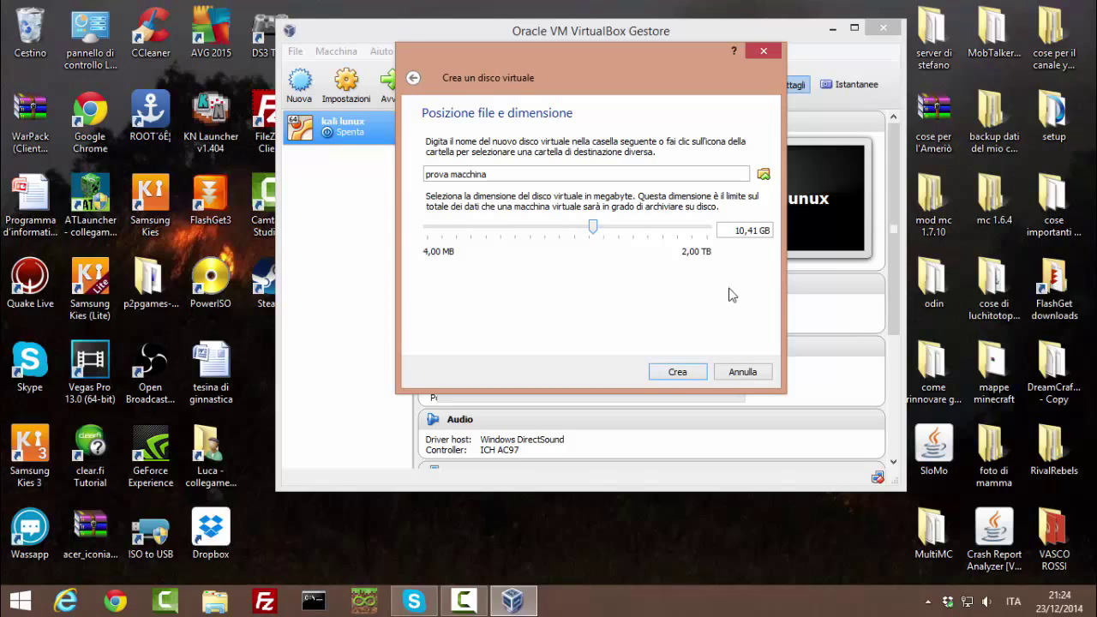
# Step: Create the 10,41 GB fixed disk so macchina prova appears in the machine list
pyautogui.click(677, 372)
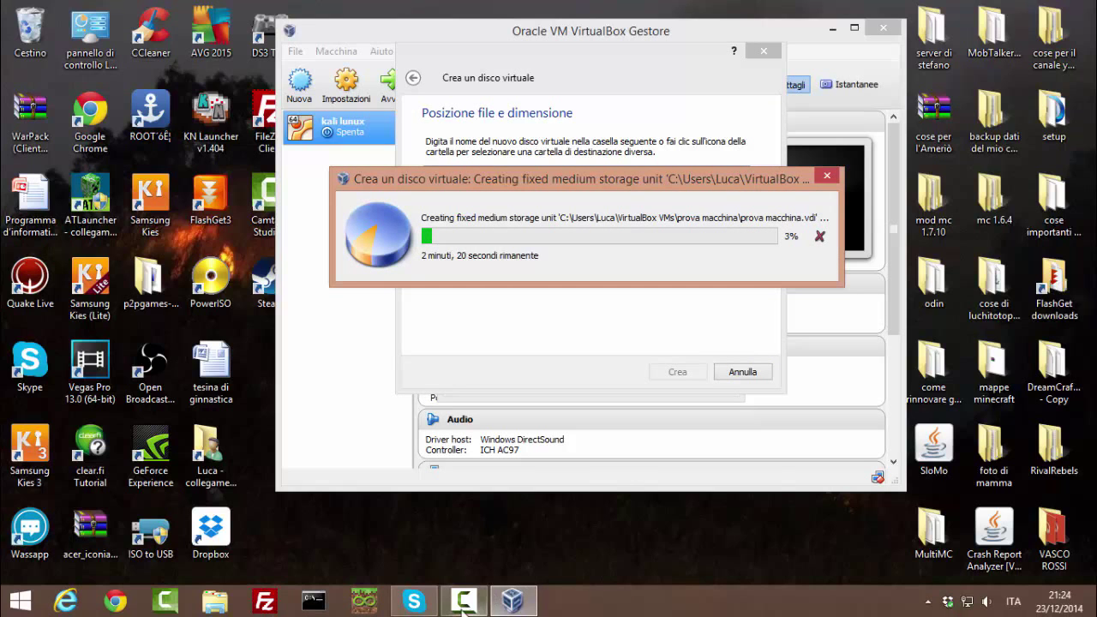
pyautogui.click(520, 611)
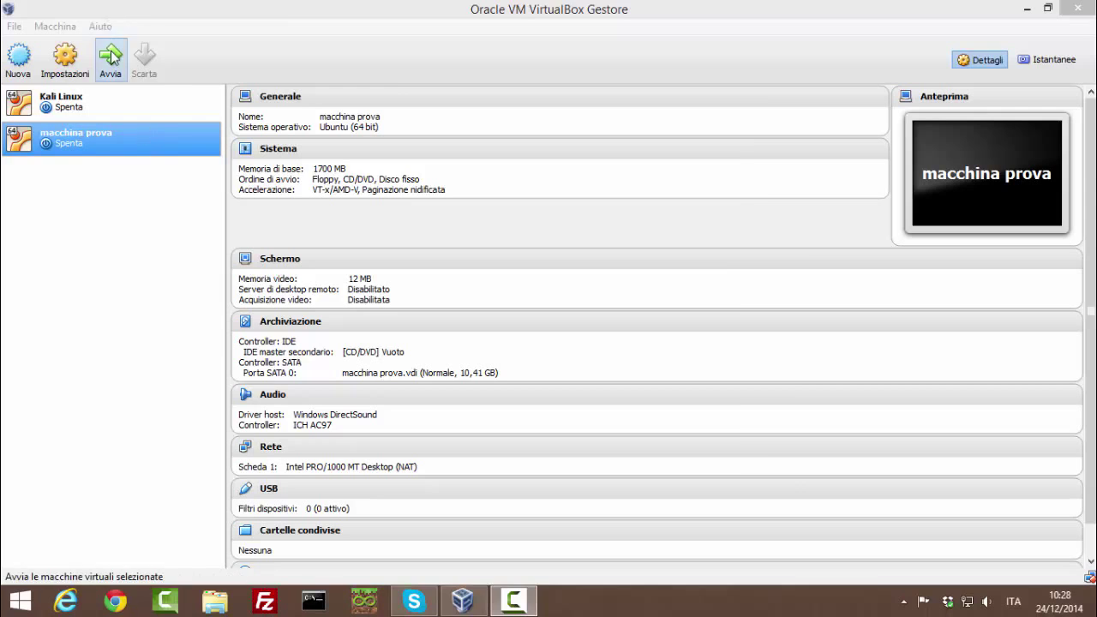
# Step: Start macchina prova, booting from kali-linux-1.0.8-amd64.iso on the Desktop
pyautogui.click(110, 59)
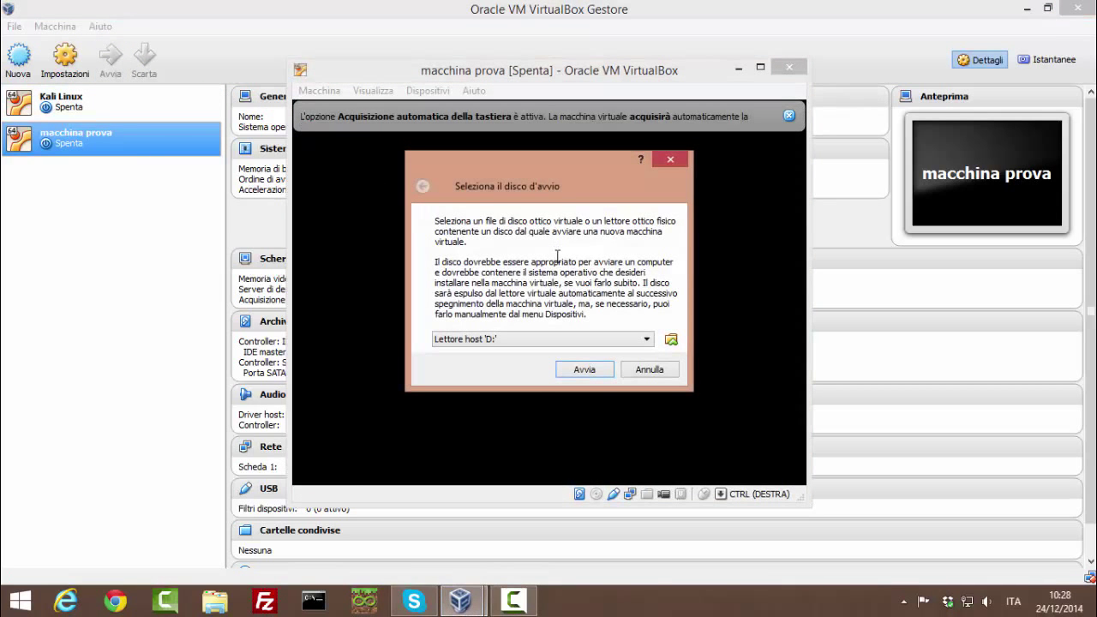
pyautogui.click(671, 340)
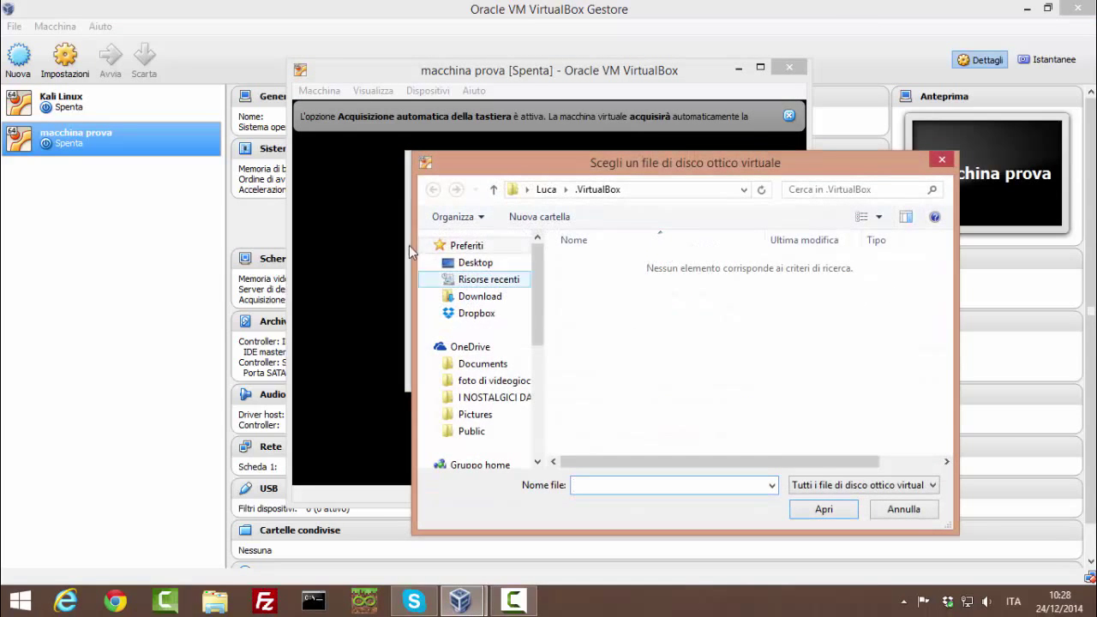
pyautogui.click(475, 262)
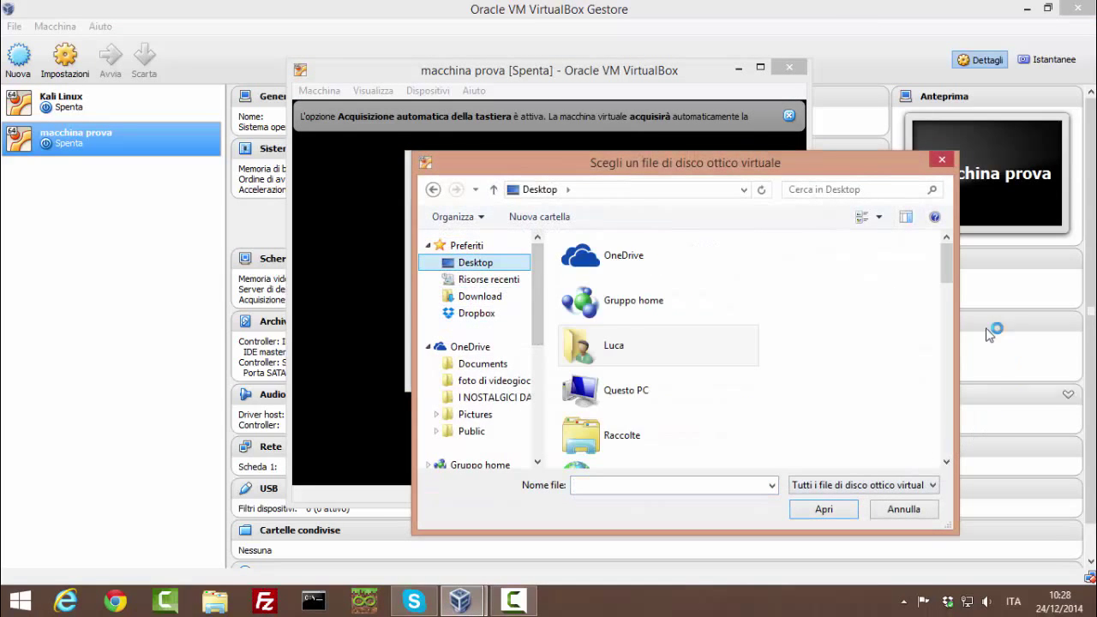
pyautogui.scroll(-15, 922, 375)
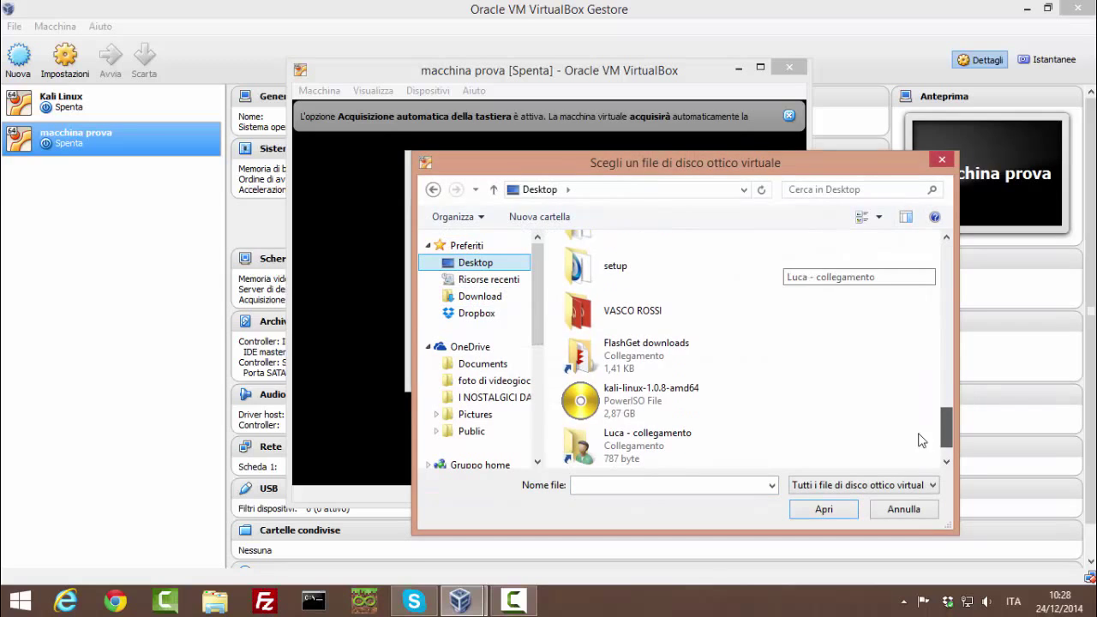
pyautogui.doubleClick(617, 400)
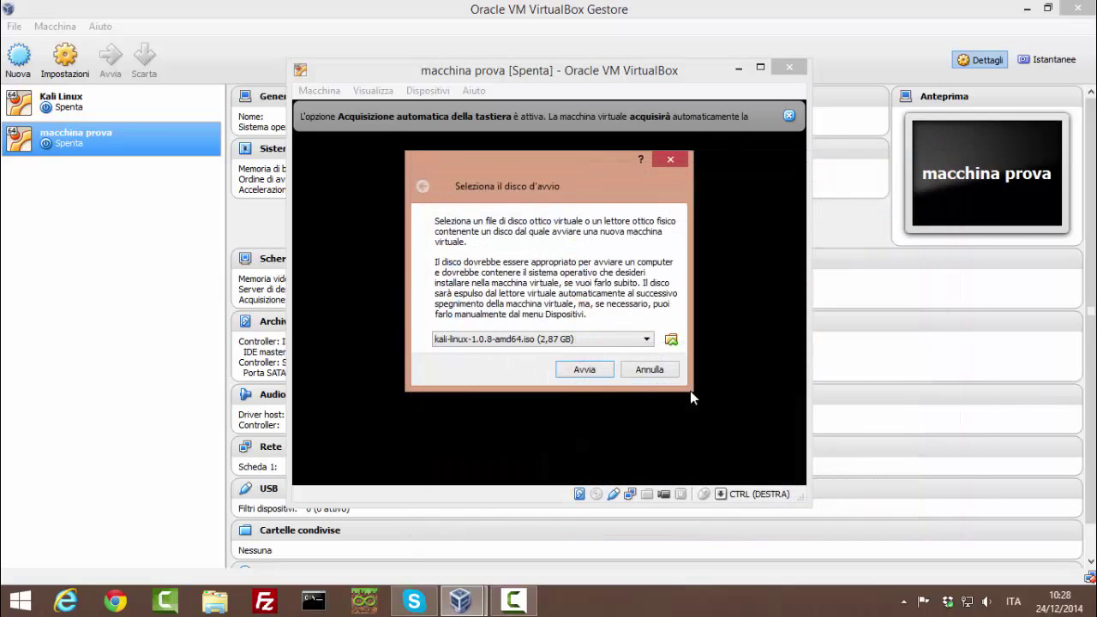
pyautogui.click(593, 370)
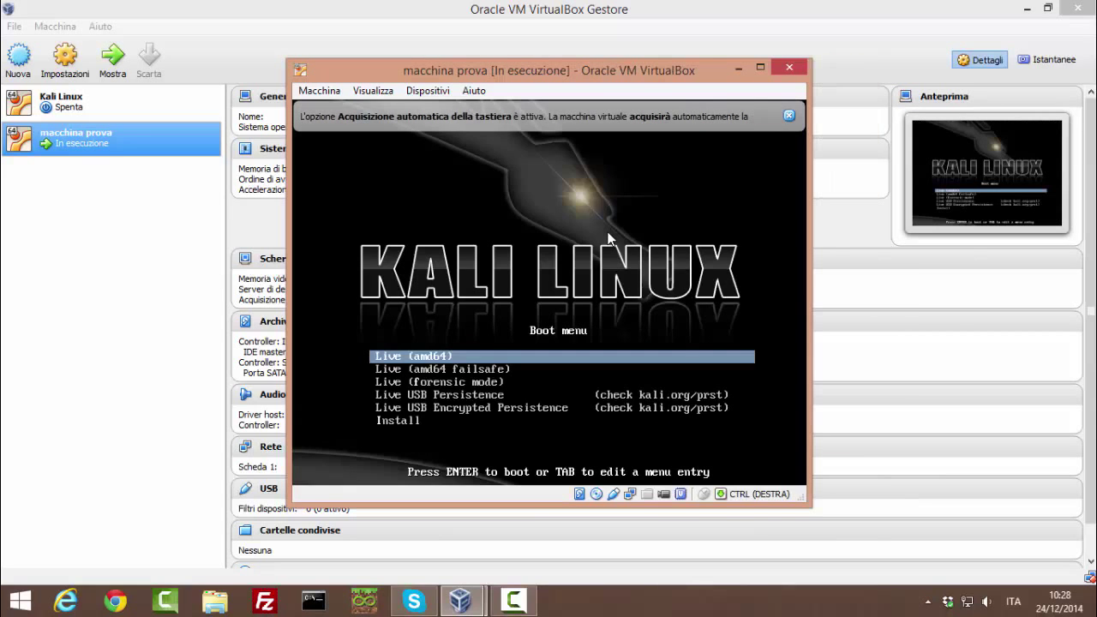
# Step: Select the Install boot entry to launch the Kali installer and dismiss the capture notices
pyautogui.press('Down')
pyautogui.press('Down')
pyautogui.press('Down')
pyautogui.press('Down')
pyautogui.press('Down')
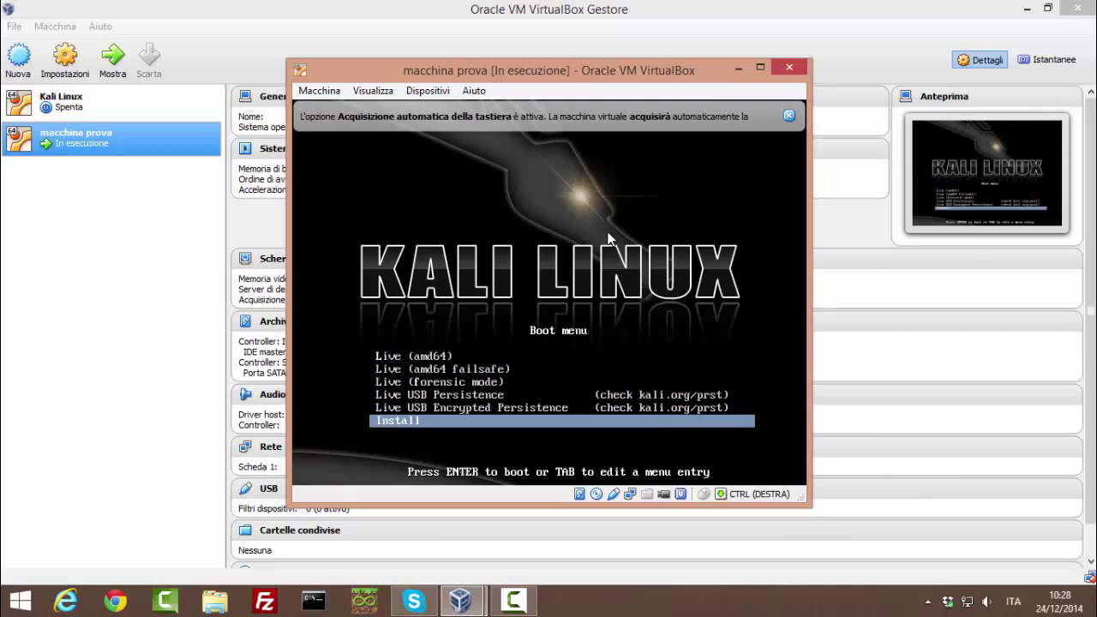
pyautogui.press('Return')
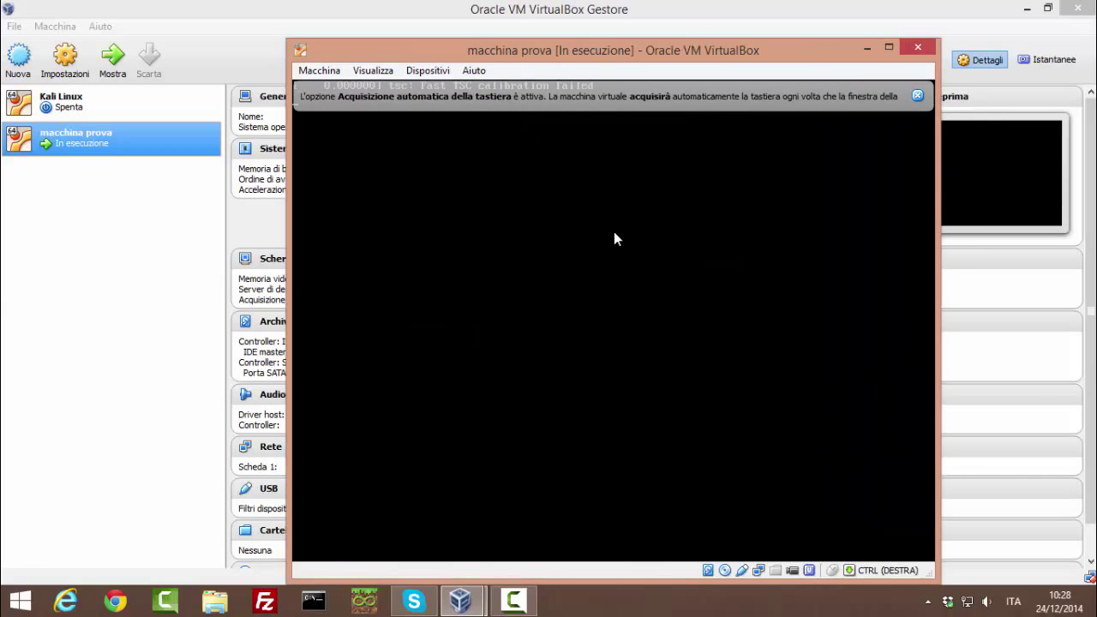
pyautogui.click(917, 96)
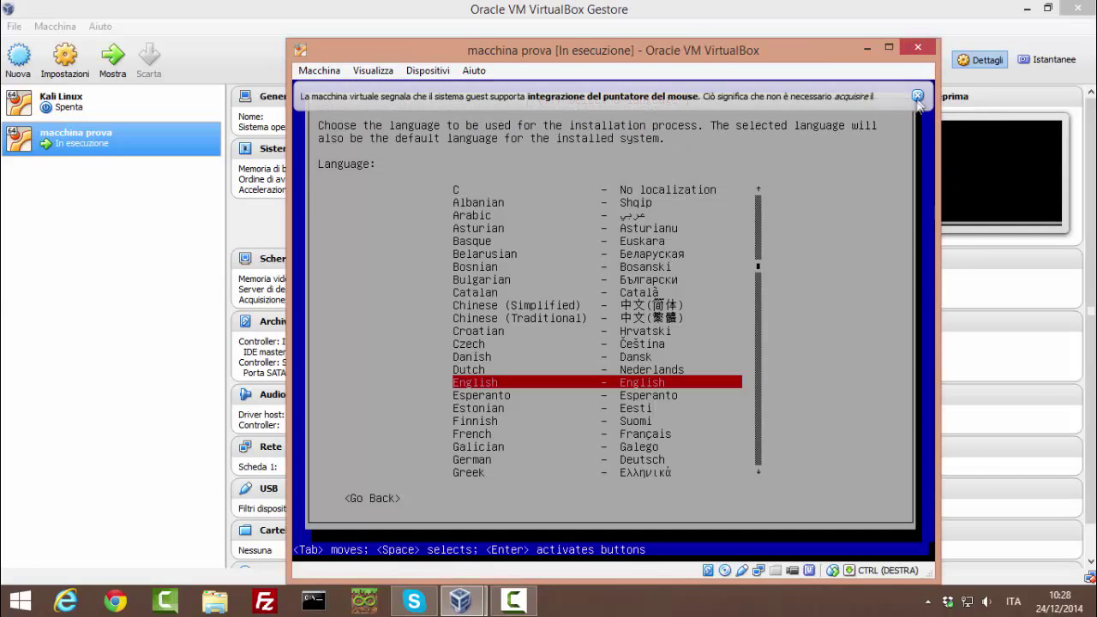
pyautogui.click(918, 97)
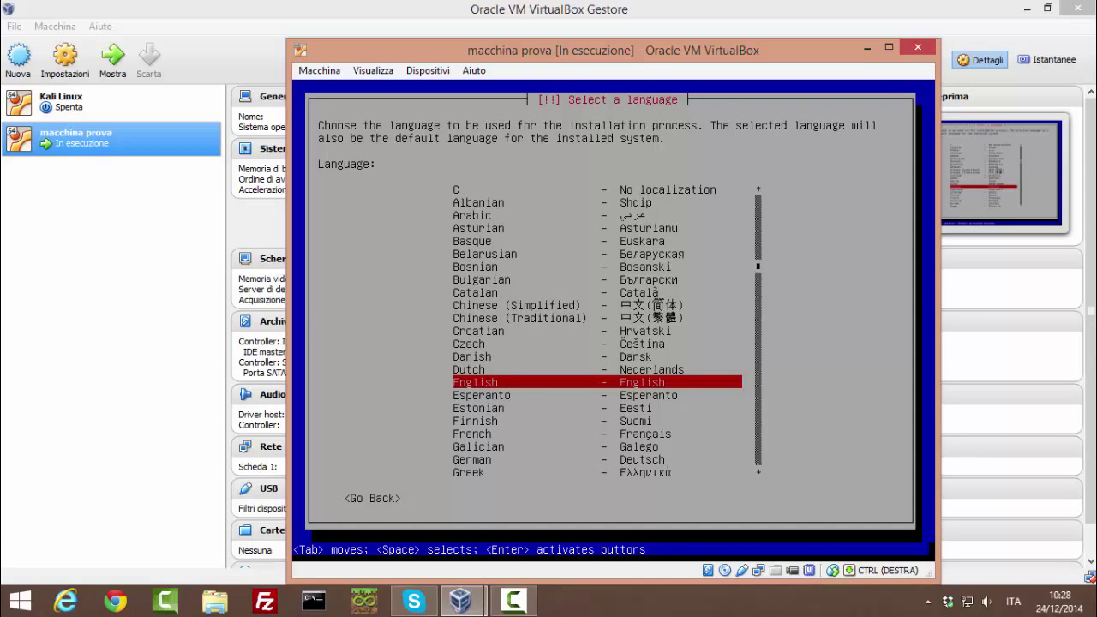
# Step: Choose Italian as the installation language and the Italiana keyboard layout
pyautogui.press('Down')
pyautogui.press('Down')
pyautogui.press('Down')
pyautogui.press('Down')
pyautogui.press('Down')
pyautogui.press('Down')
pyautogui.press('Down')
pyautogui.press('Down')
pyautogui.press('Down')
pyautogui.press('Down')
pyautogui.press('Down')
pyautogui.press('Down')
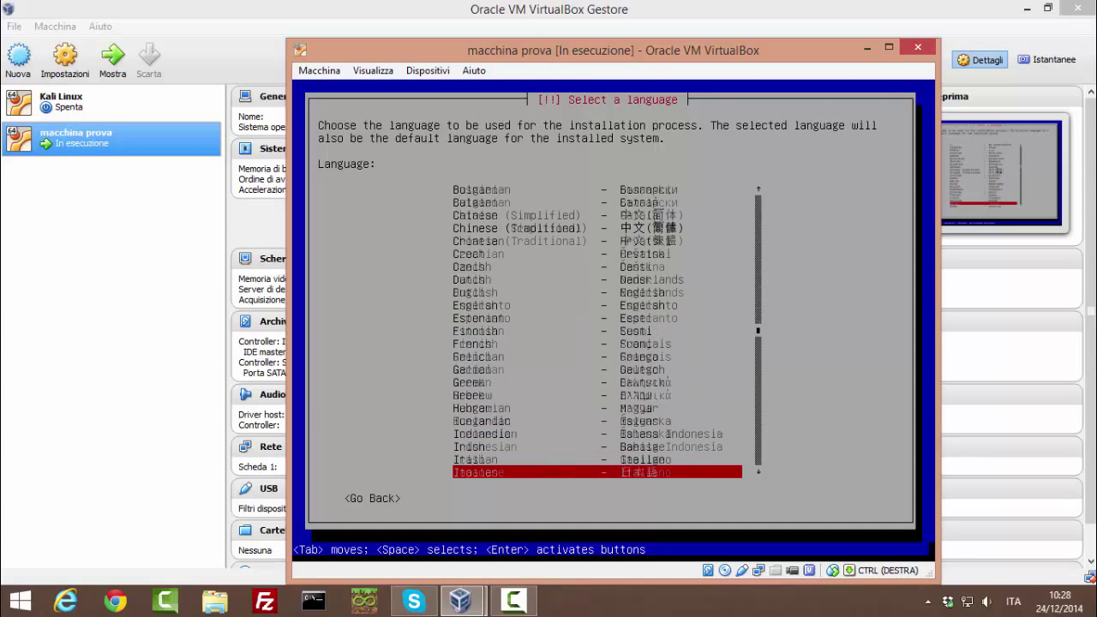
pyautogui.press('Down')
pyautogui.press('Return')
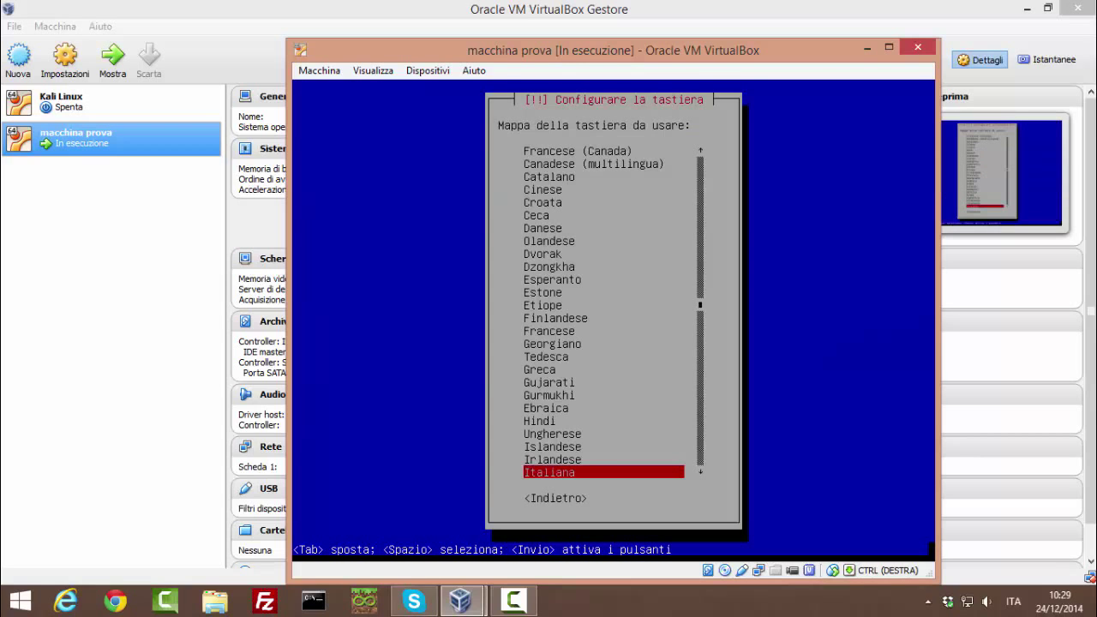
pyautogui.press('Return')
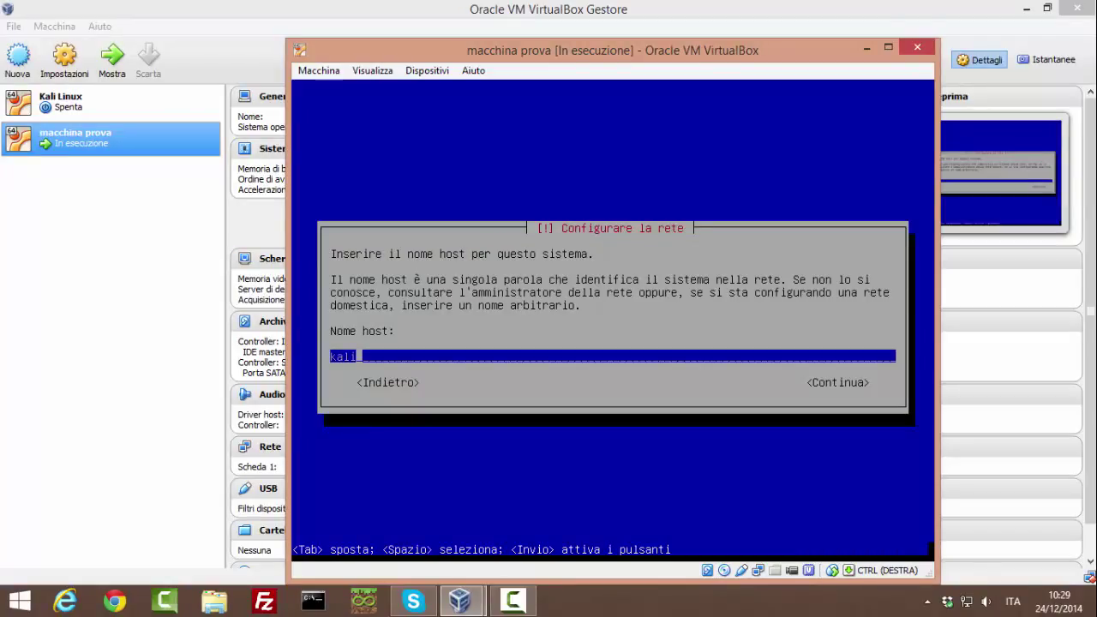
# Step: Set the hostname to 'kali' and leave the domain name empty
pyautogui.press('BackSpace')
pyautogui.press('BackSpace')
pyautogui.press('BackSpace')
pyautogui.press('BackSpace')
pyautogui.write('kali')
pyautogui.press('Return')
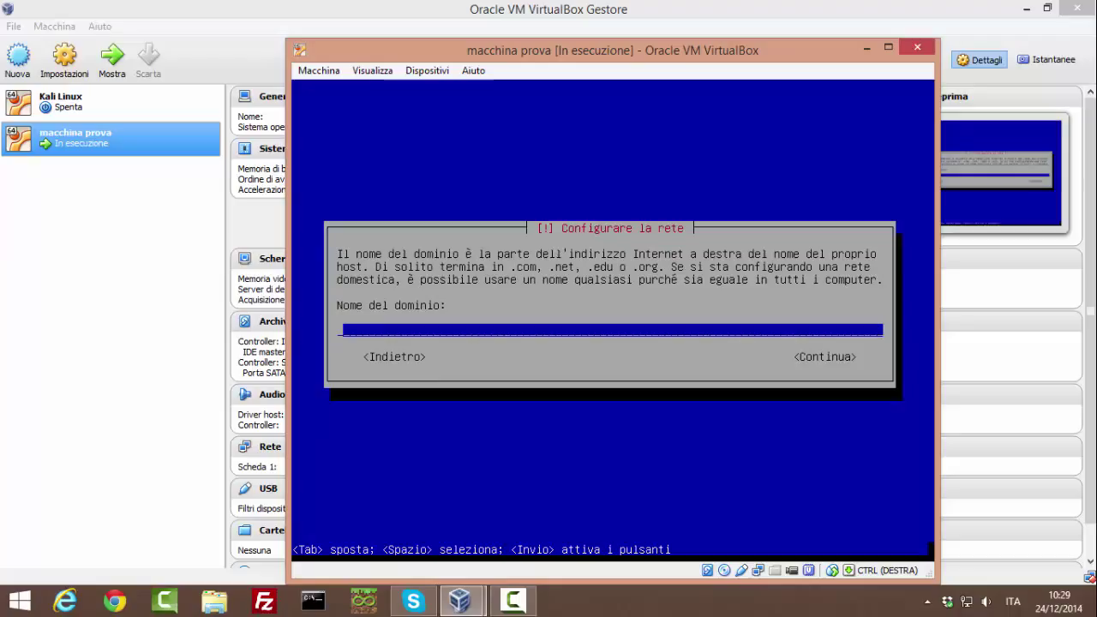
pyautogui.press('Tab')
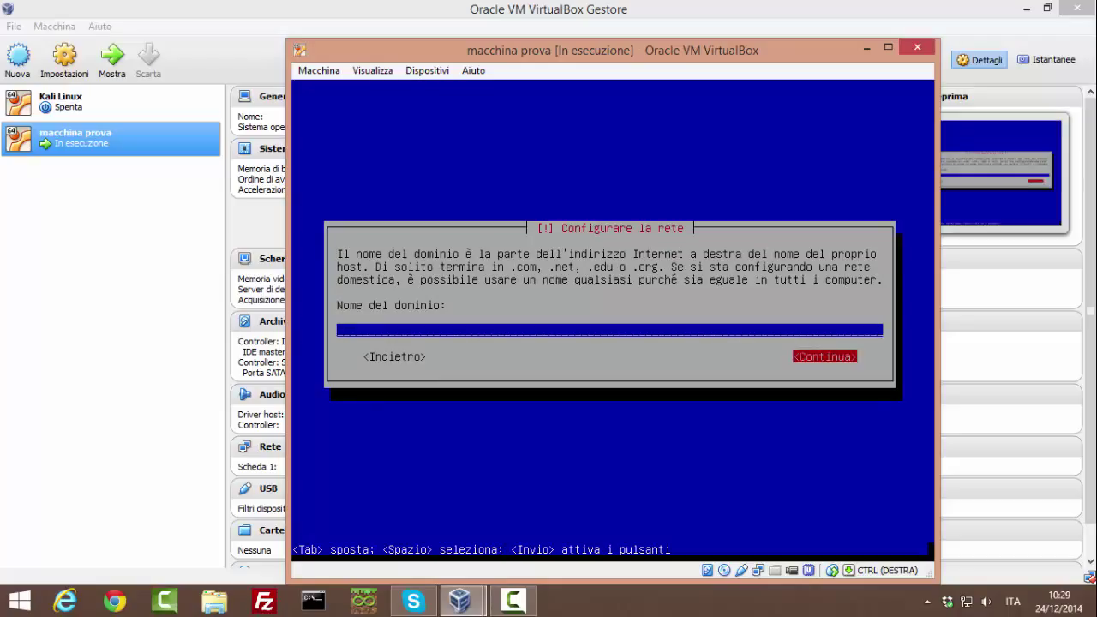
pyautogui.press('Return')
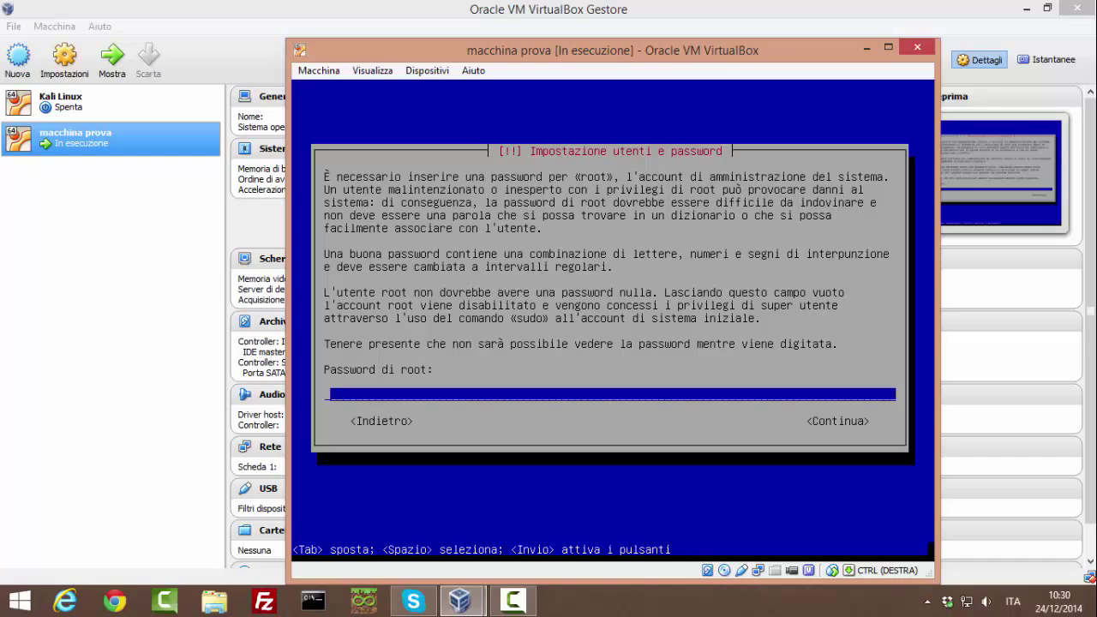
# Step: Enter the root password and retype it for verification
pyautogui.write('toor')
pyautogui.press('Return')
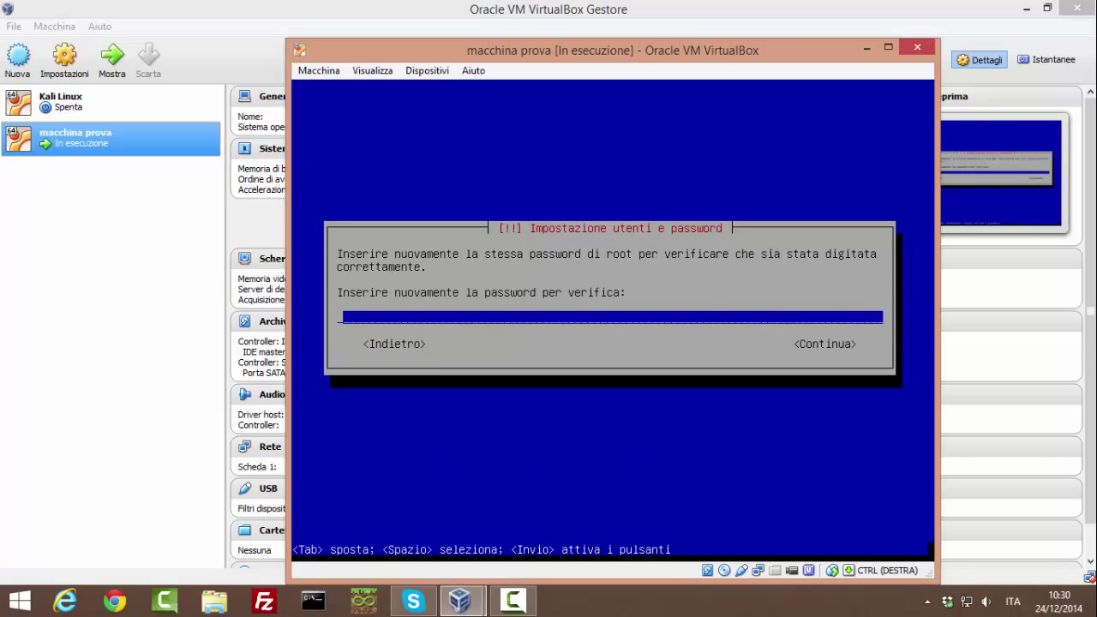
pyautogui.write('toor')
pyautogui.press('Return')
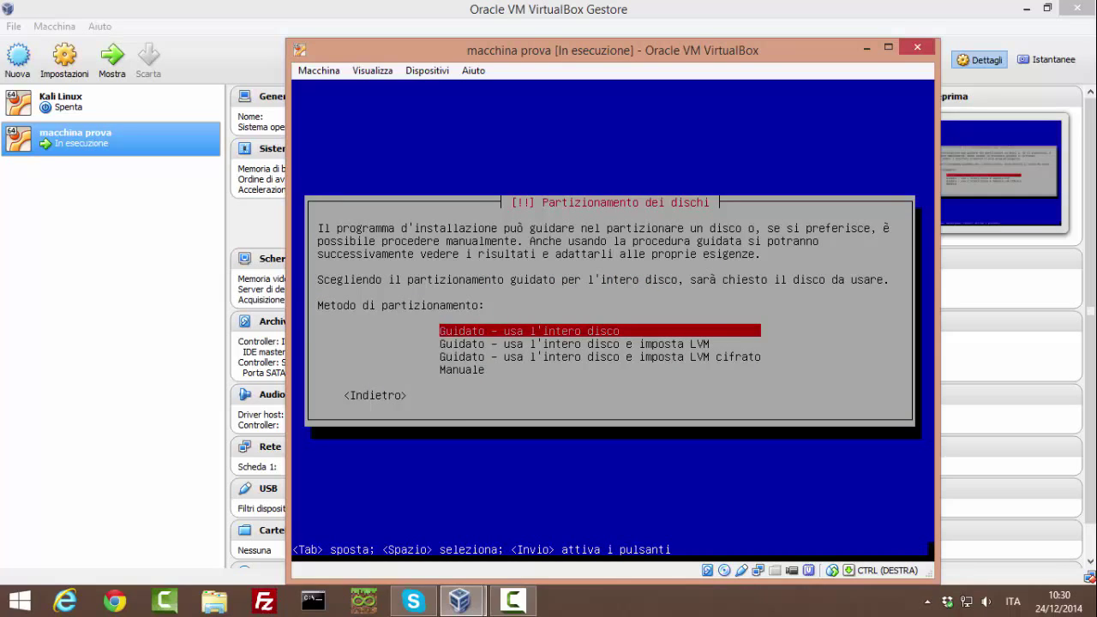
# Step: Choose guided partitioning using the entire disk
pyautogui.press('Down')
pyautogui.press('Down')
pyautogui.press('Down')
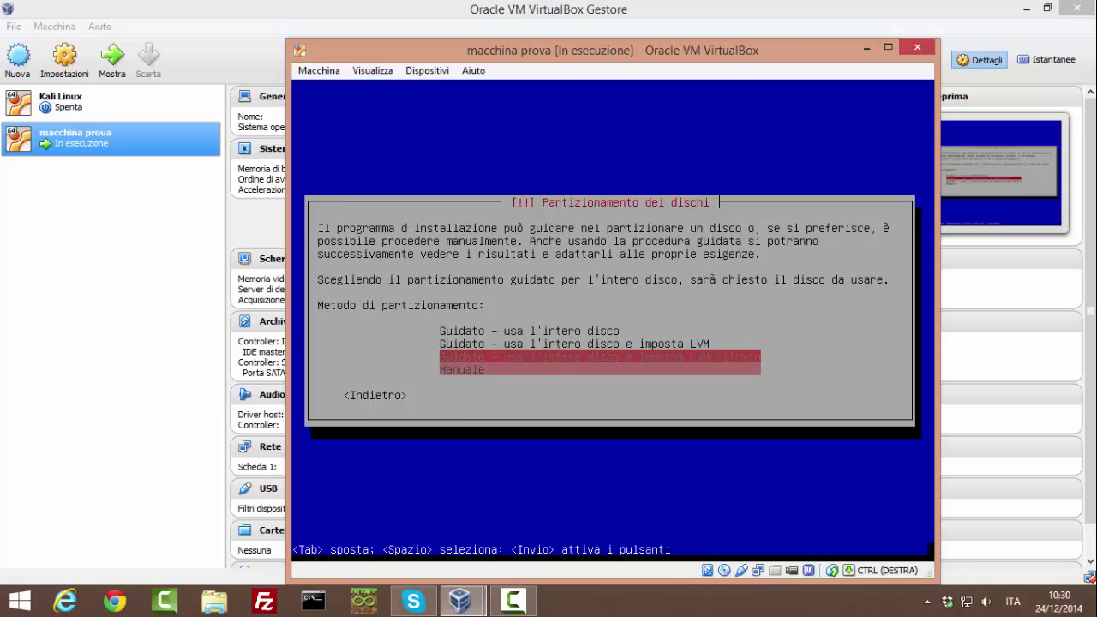
pyautogui.press('Up')
pyautogui.press('Up')
pyautogui.press('Up')
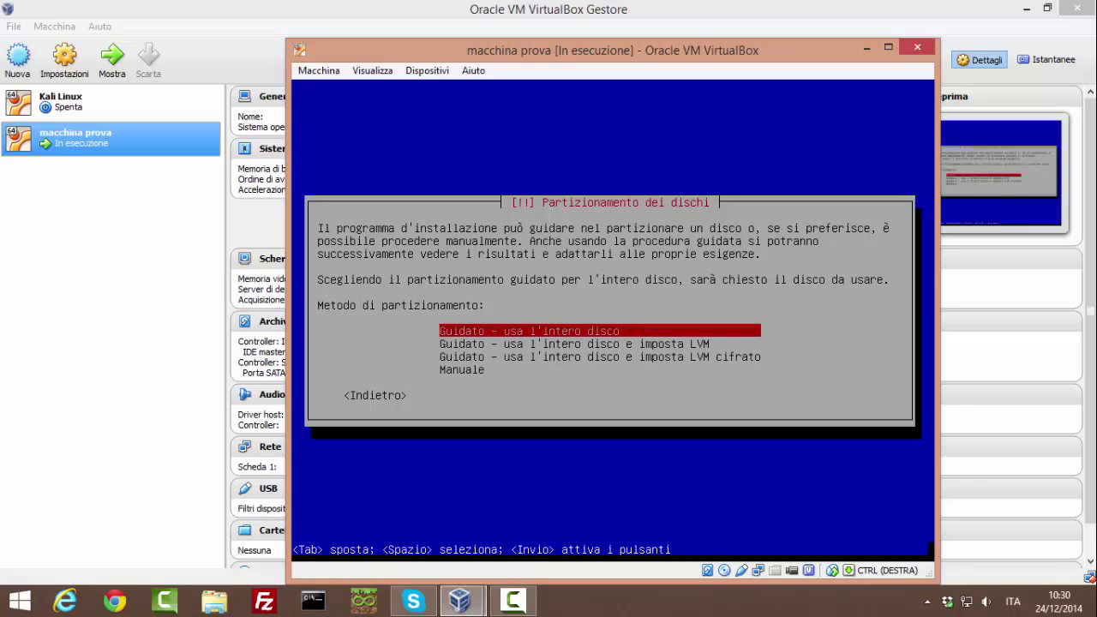
pyautogui.press('Down')
pyautogui.press('Down')
pyautogui.press('Down')
pyautogui.press('Up')
pyautogui.press('Up')
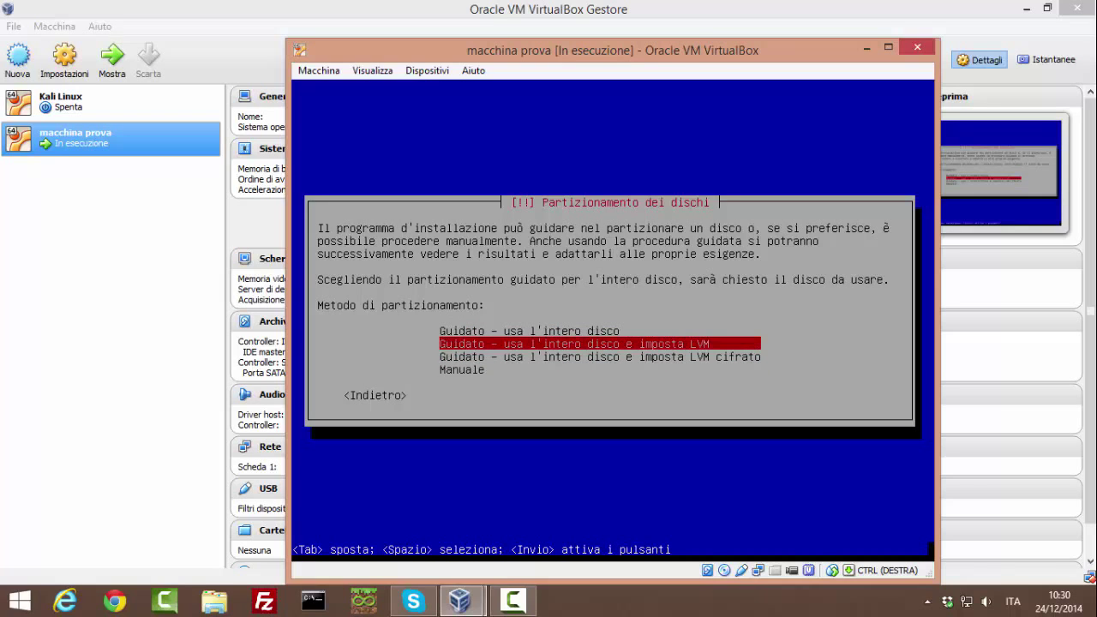
pyautogui.press('Up')
pyautogui.press('Down')
pyautogui.press('Down')
pyautogui.press('Down')
pyautogui.press('Up')
pyautogui.press('Up')
pyautogui.press('Up')
pyautogui.press('Down')
pyautogui.press('Down')
pyautogui.press('Down')
pyautogui.press('Up')
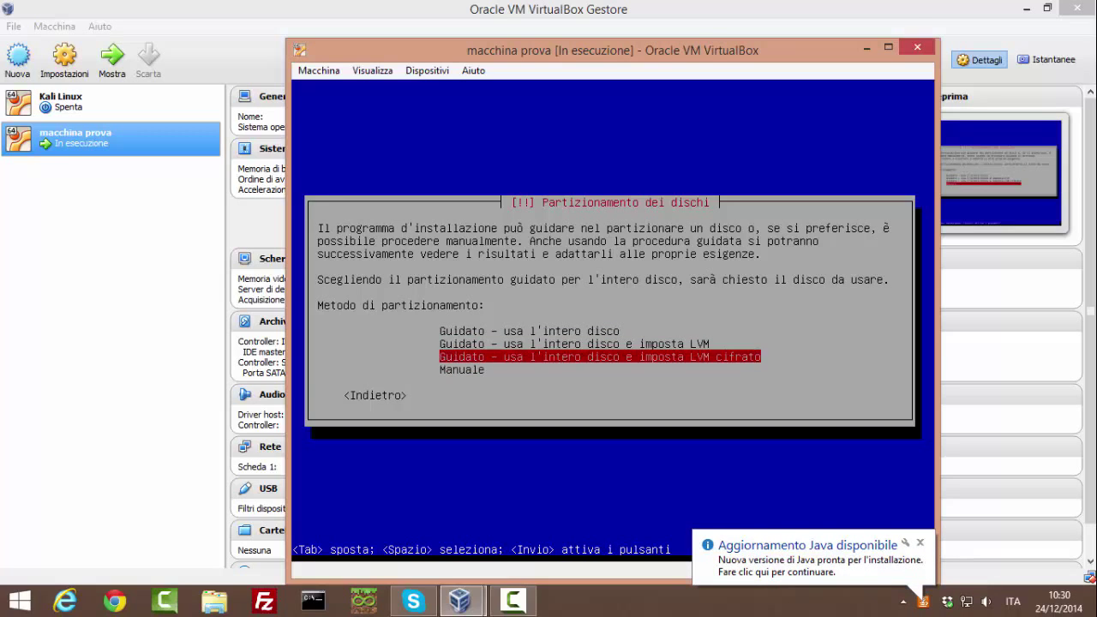
pyautogui.press('Up')
pyautogui.press('Up')
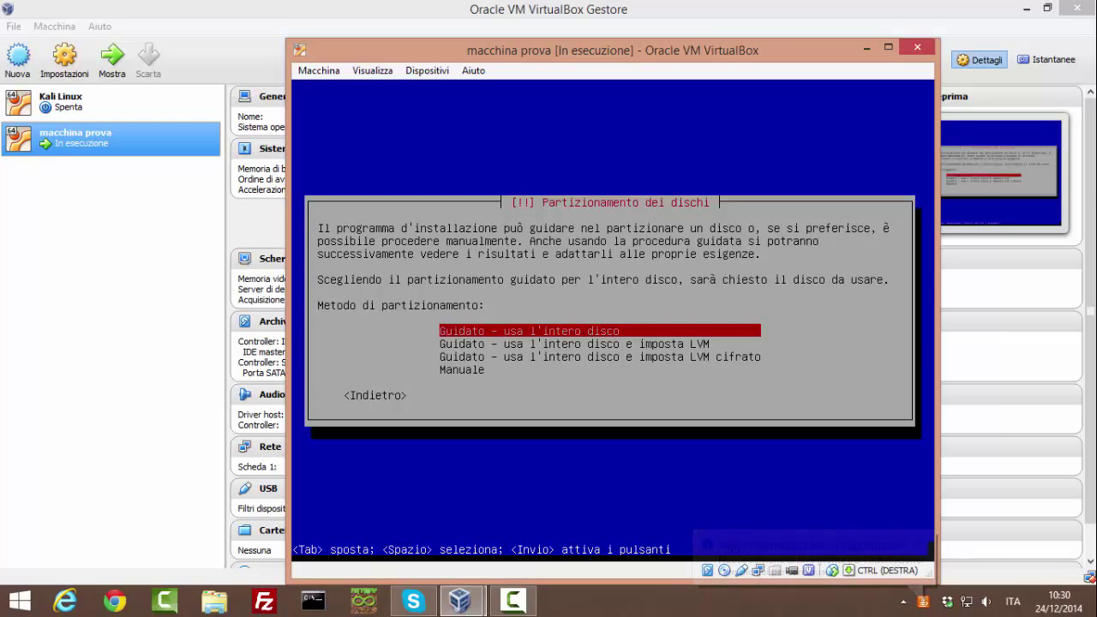
pyautogui.press('Return')
pyautogui.press('Return')
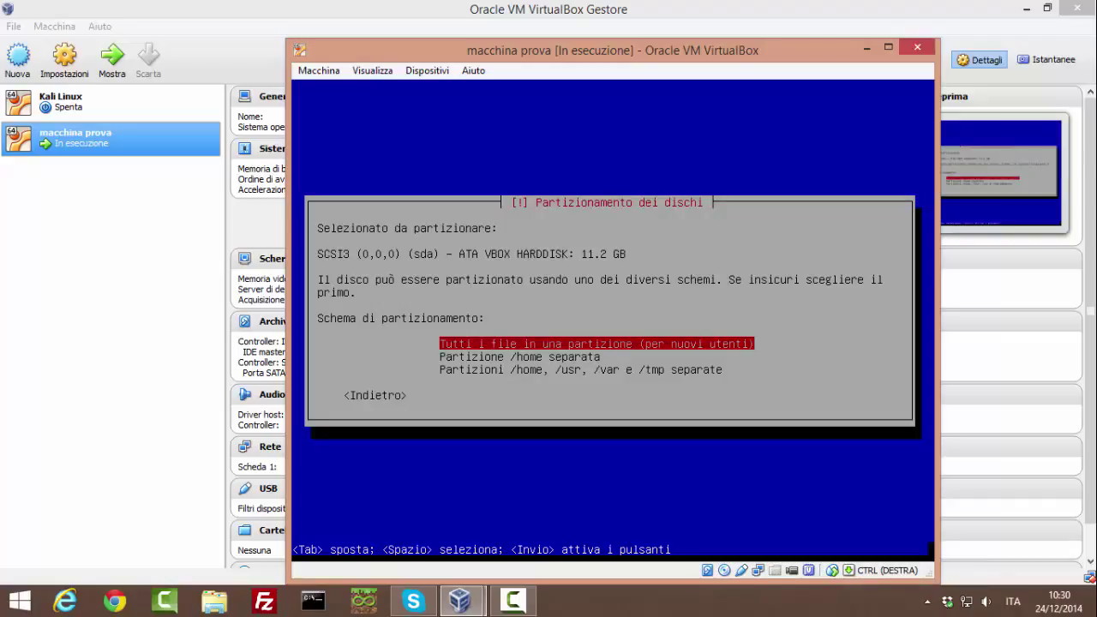
# Step: Keep all files in one partition and confirm writing the changes to disk
pyautogui.press('Return')
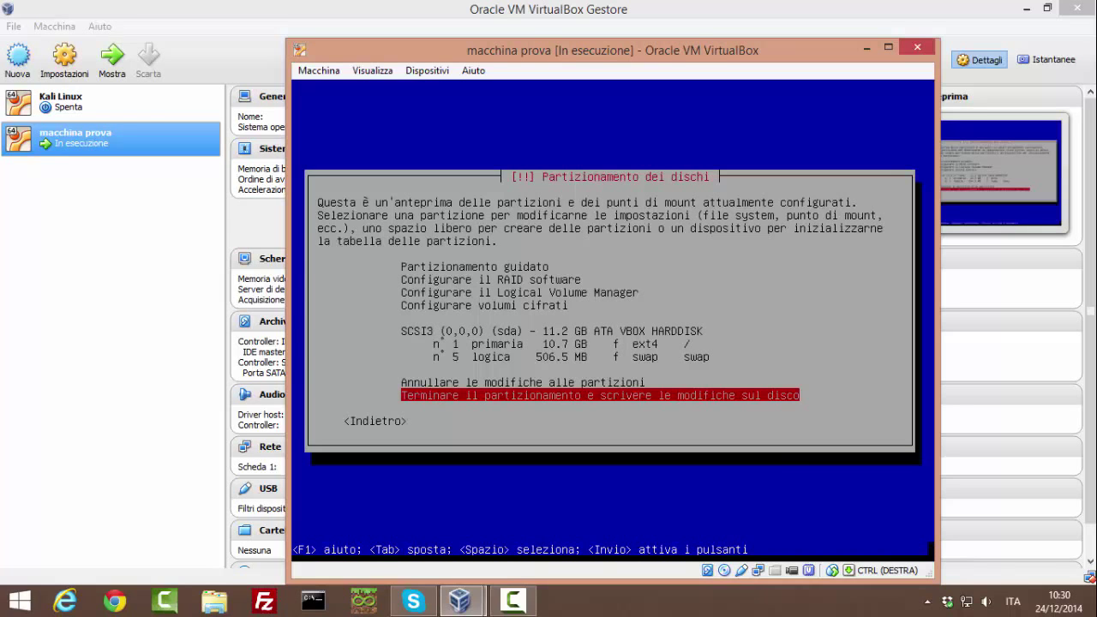
pyautogui.press('Return')
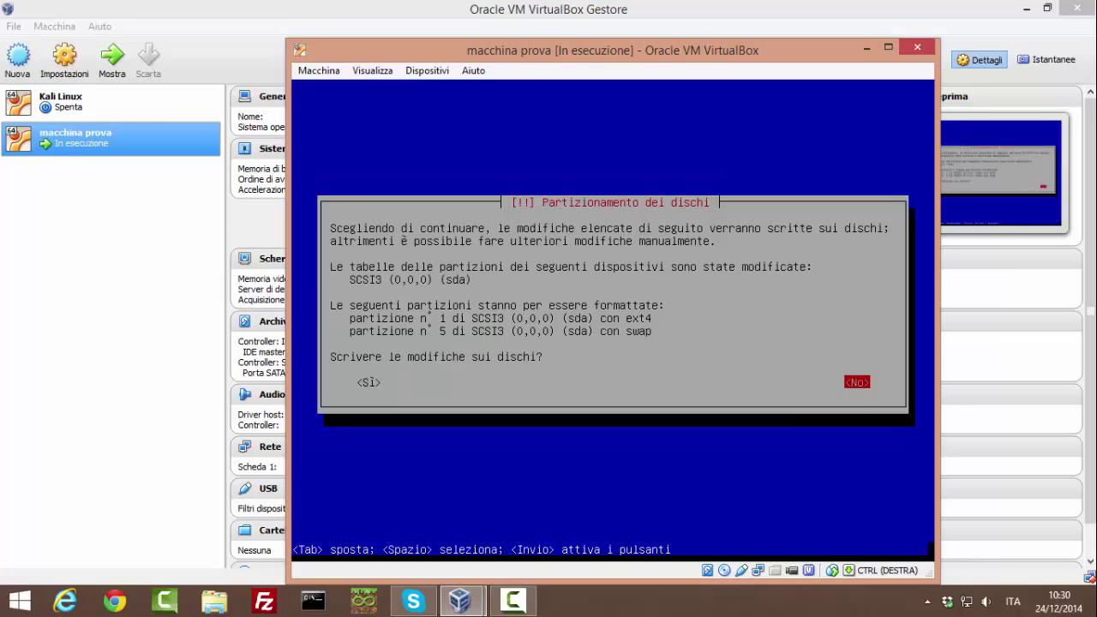
pyautogui.press('Tab')
pyautogui.press('Return')
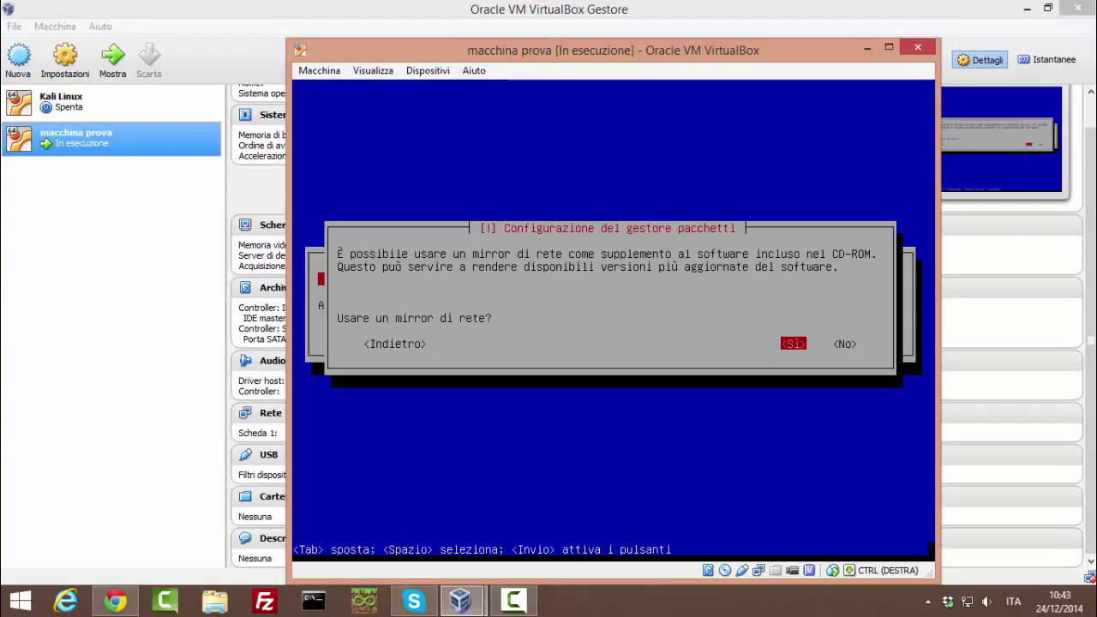
# Step: Decline the network mirror and acknowledge installation completion to reboot into Kali
pyautogui.press('Tab')
pyautogui.press('Return')
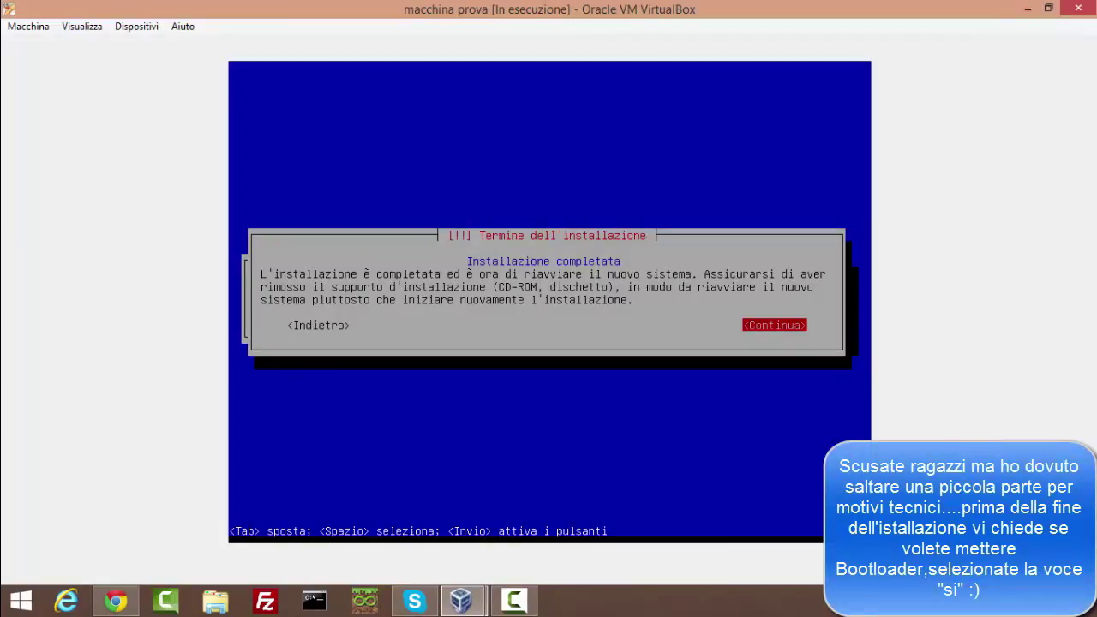
pyautogui.press('Return')
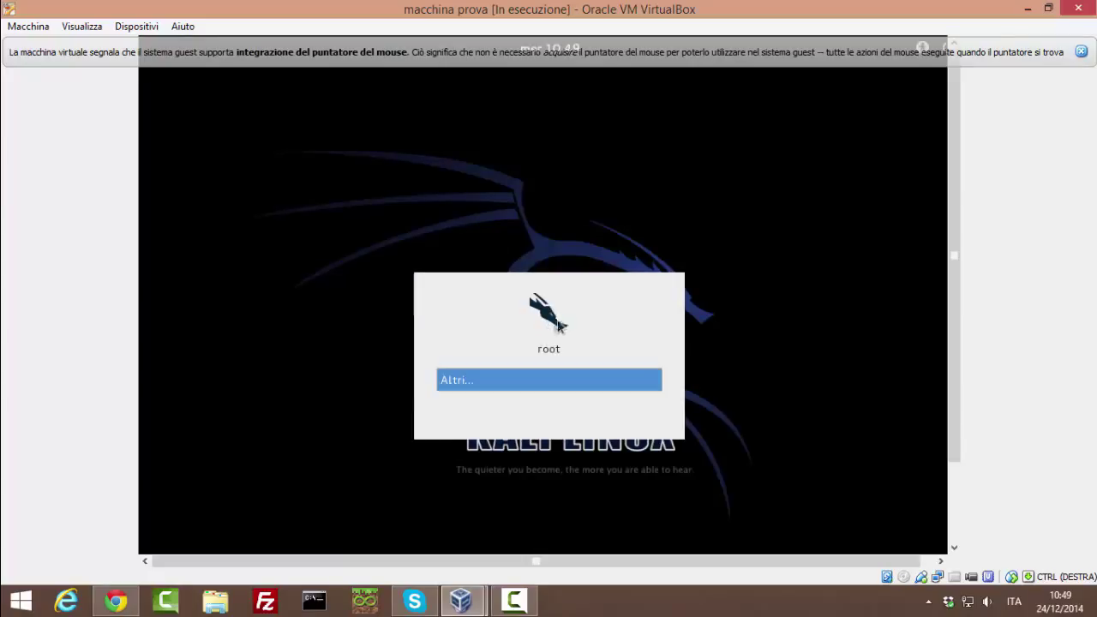
# Step: Log in to Kali as root via 'Altri...' and close the mouse-integration notice
pyautogui.click(599, 377)
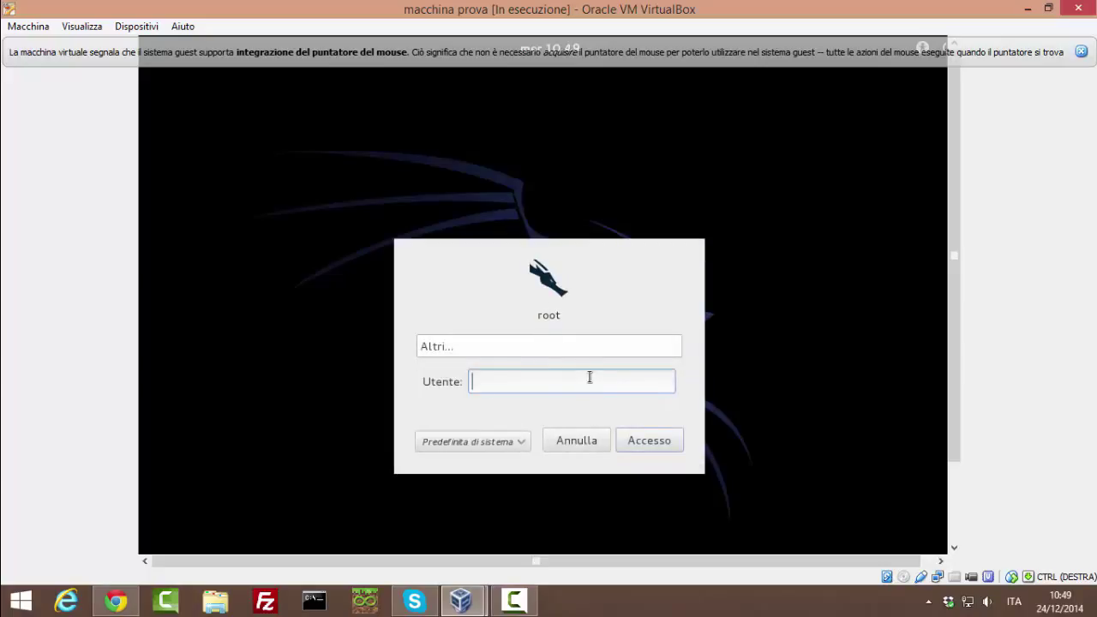
pyautogui.press('Return')
pyautogui.press('Return')
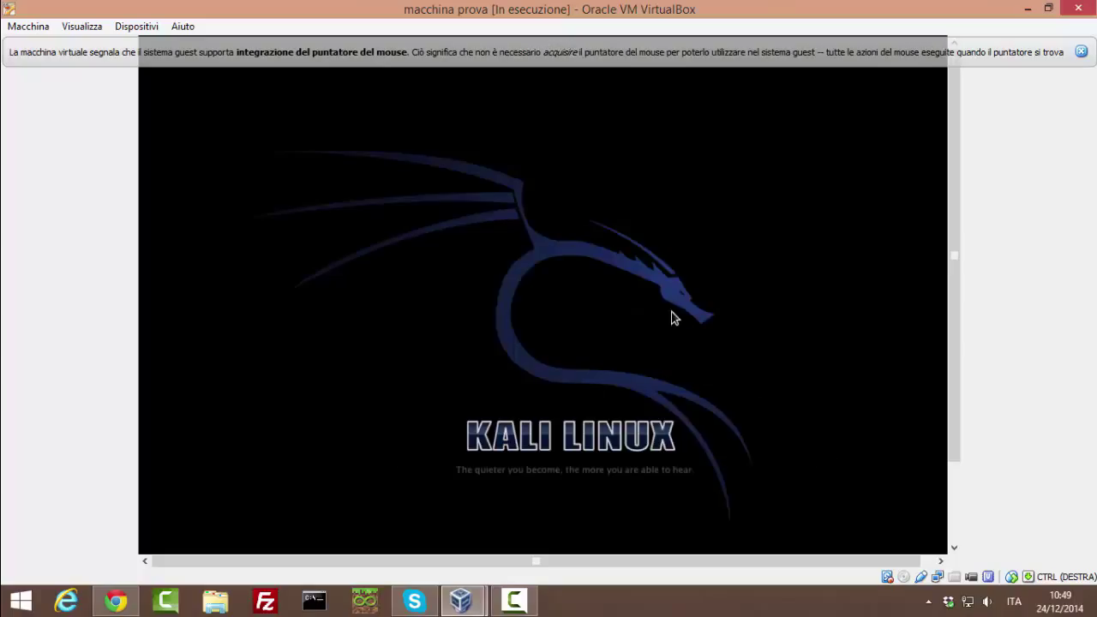
pyautogui.click(1082, 52)
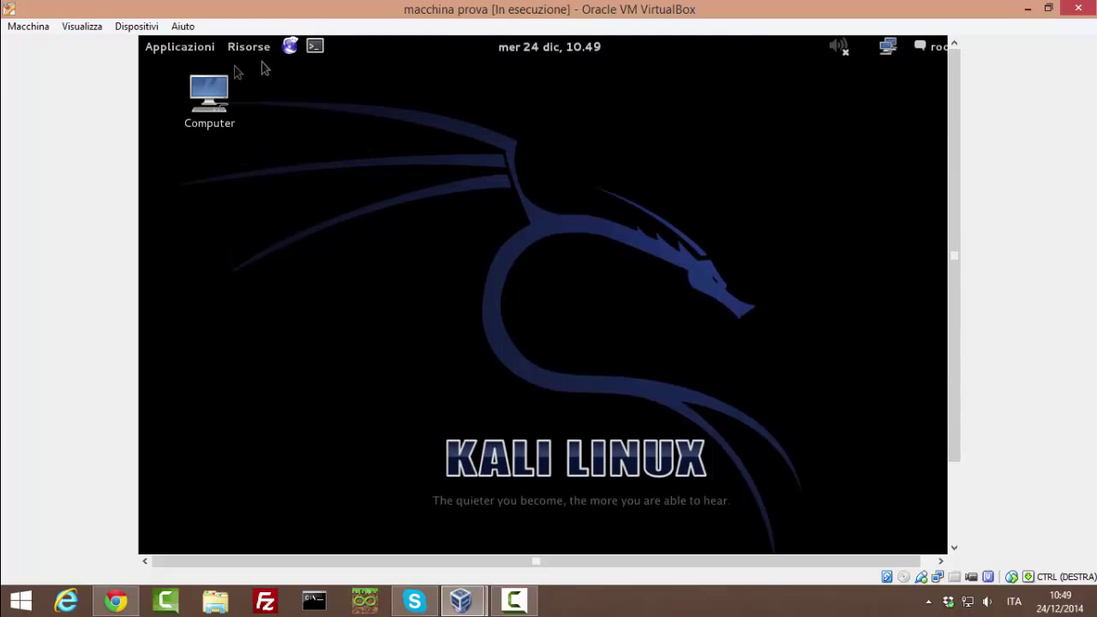
# Step: Open Kali's Applicazioni menu, listing categories from Accessori to Altro, including Kali Linux
pyautogui.click(188, 47)
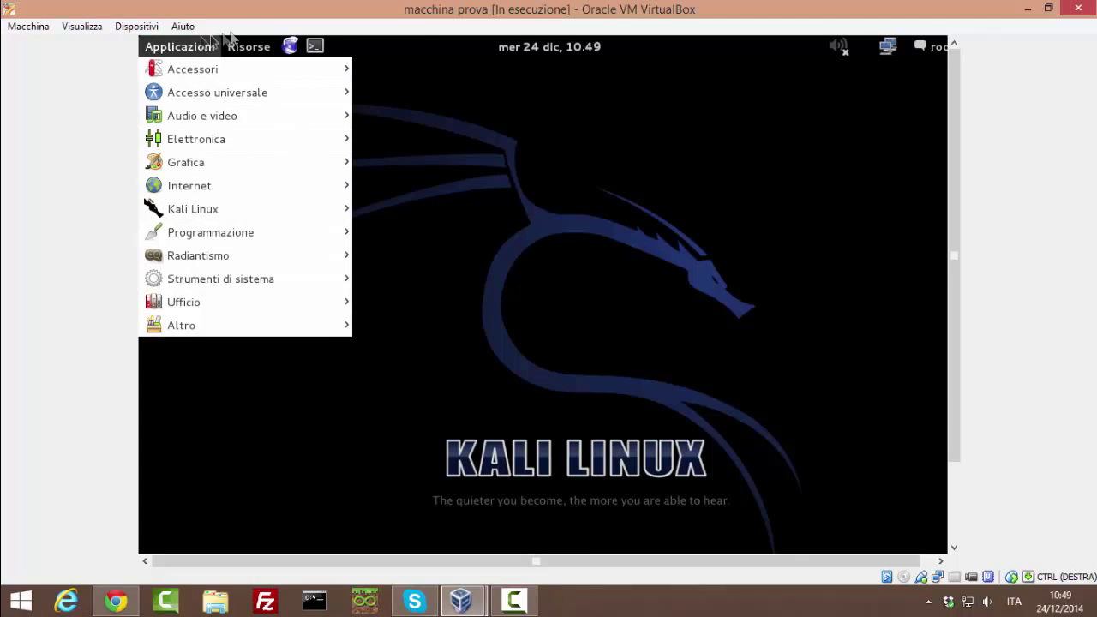
pyautogui.moveTo(276, 55)
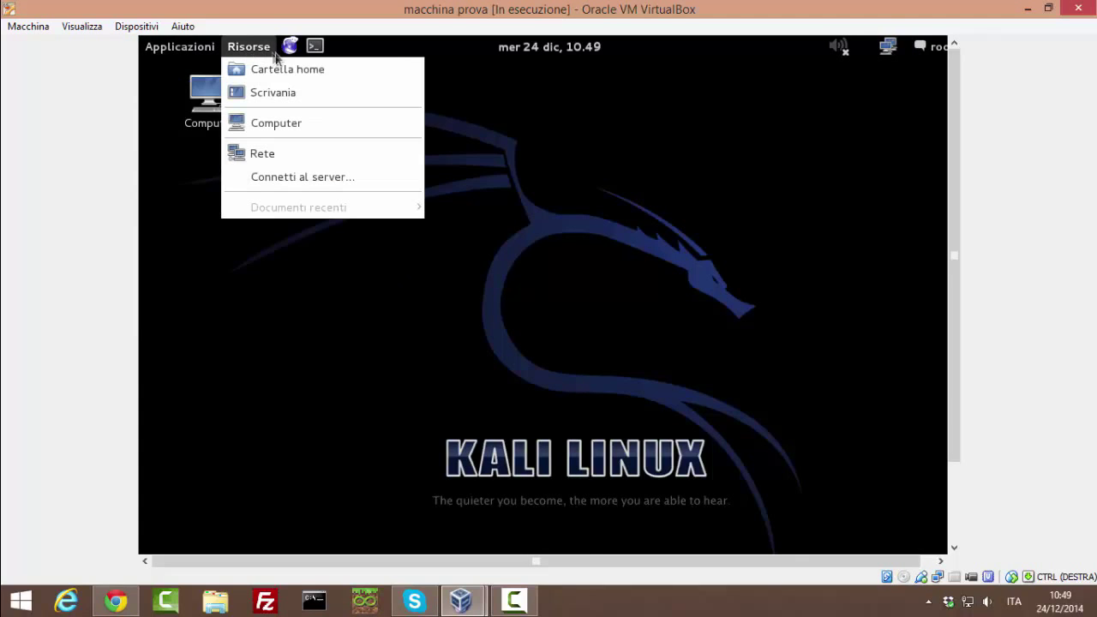
pyautogui.click(644, 165)
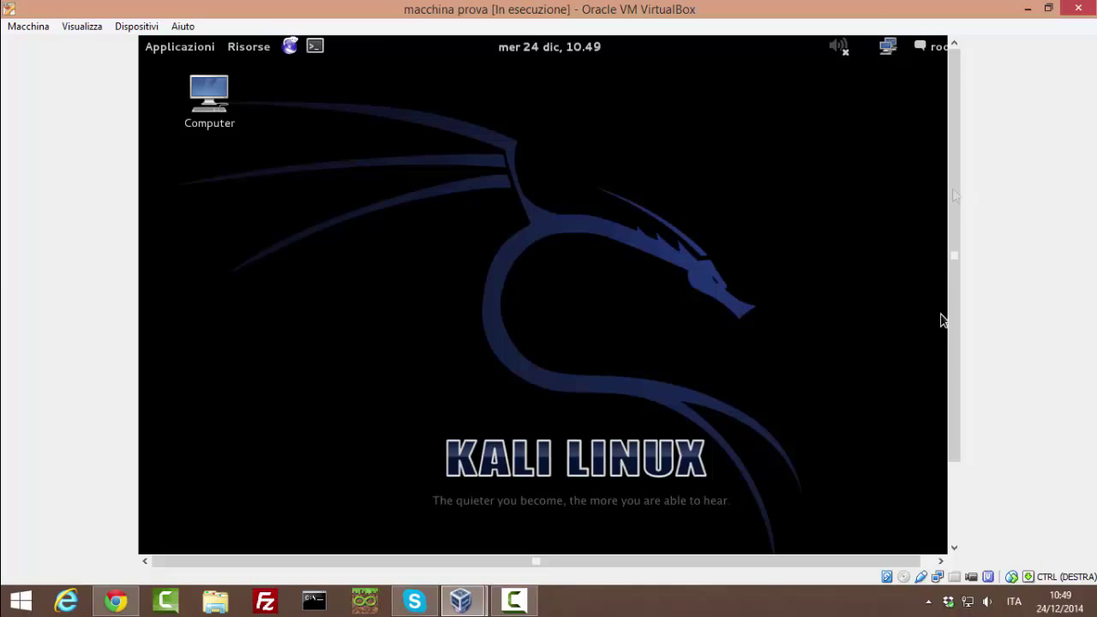
pyautogui.click(154, 50)
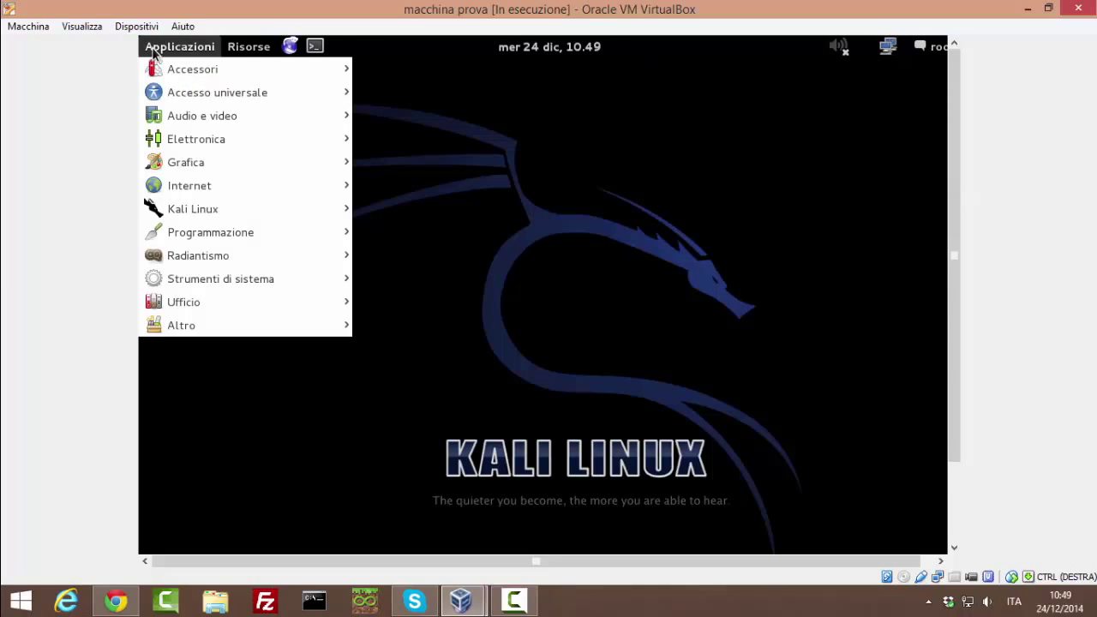
pyautogui.moveTo(220, 209)
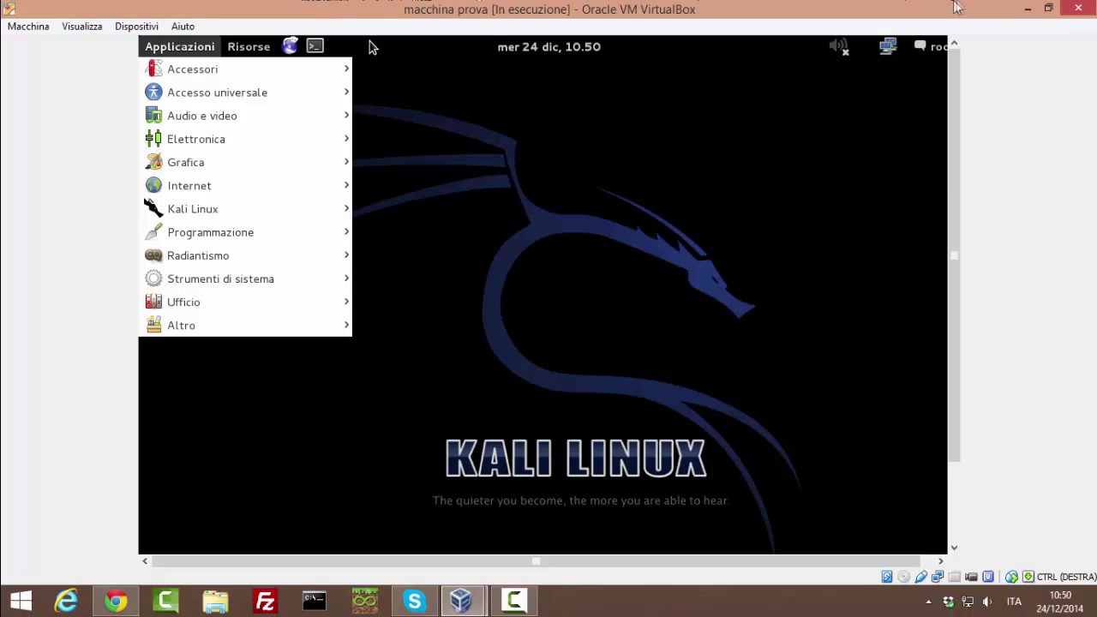
# Step: Empty macchina prova's optical drive in Archiviazione settings so it reads Vuoto, then show the Windows desktop
pyautogui.click(1027, 8)
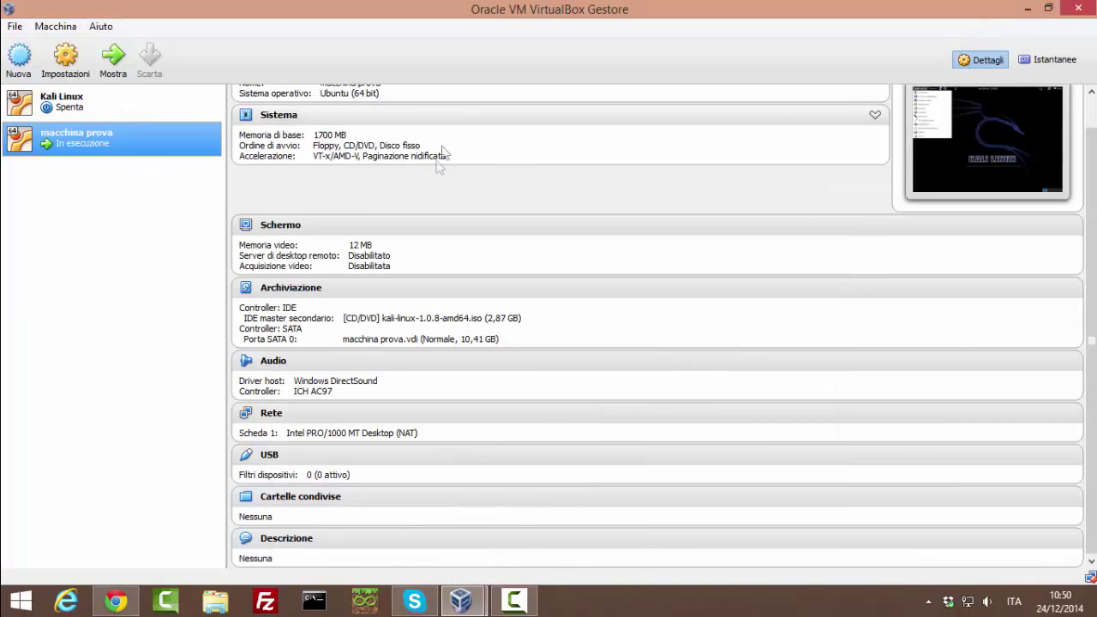
pyautogui.click(67, 60)
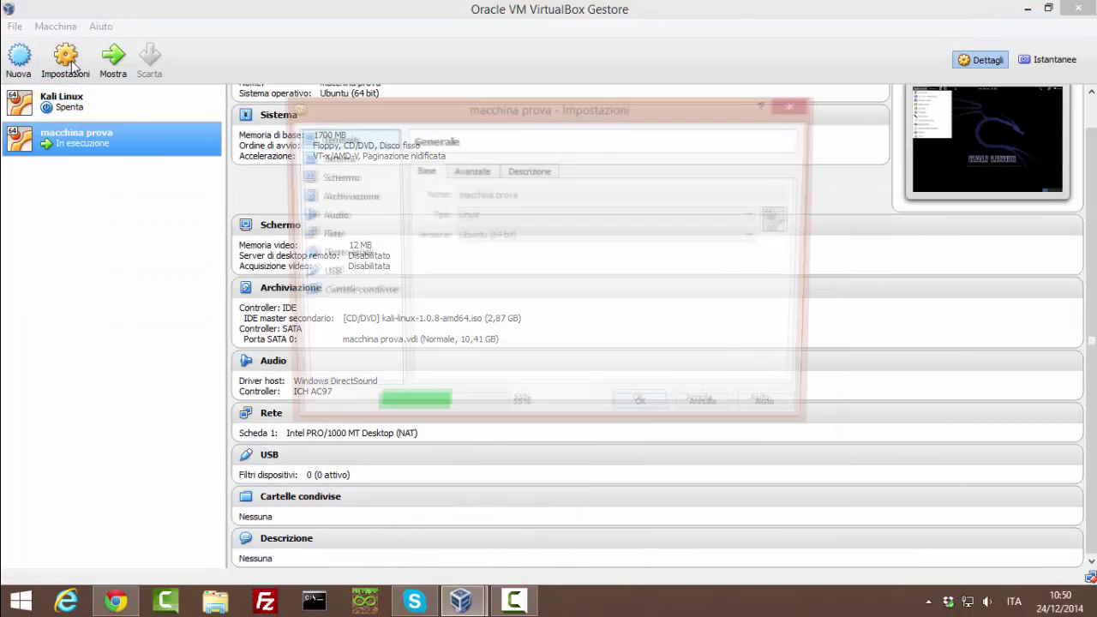
pyautogui.click(367, 157)
pyautogui.click(360, 179)
pyautogui.click(362, 196)
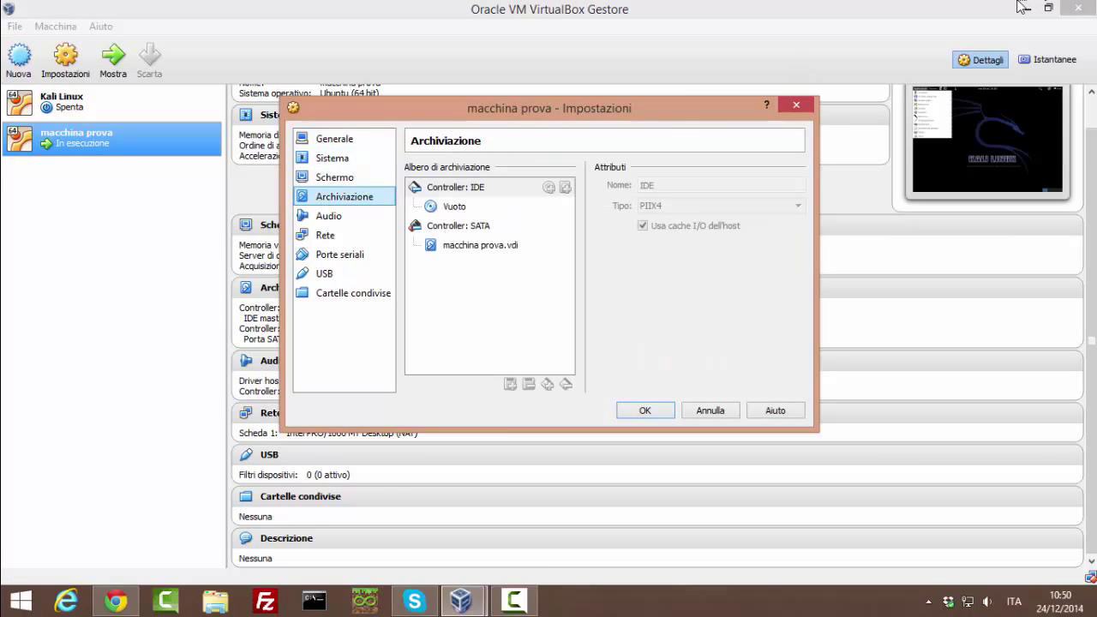
pyautogui.click(655, 411)
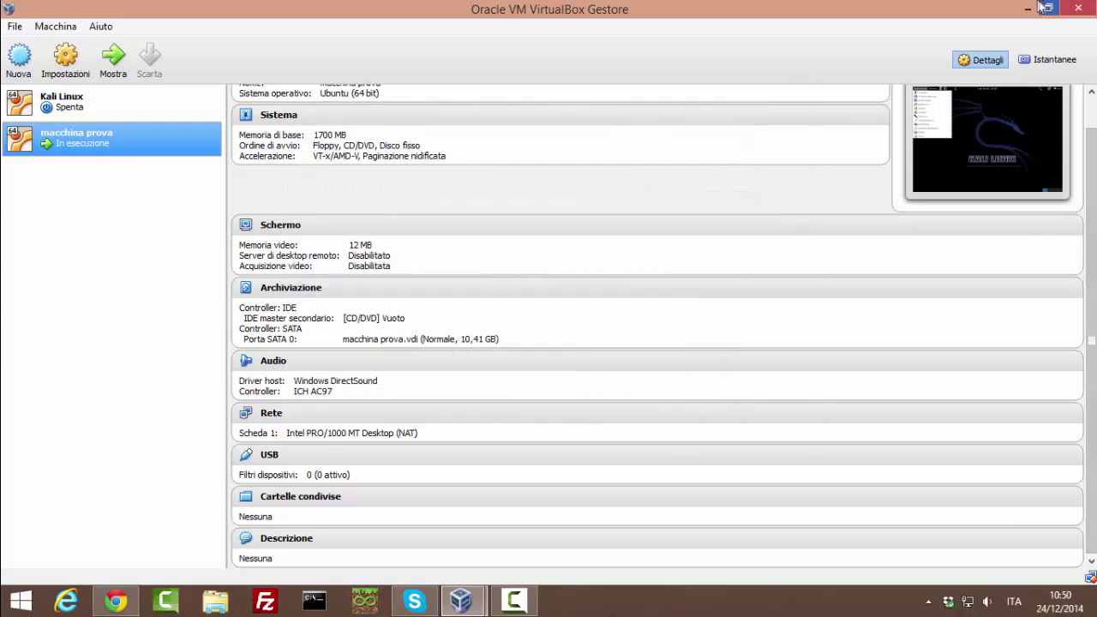
pyautogui.click(1031, 8)
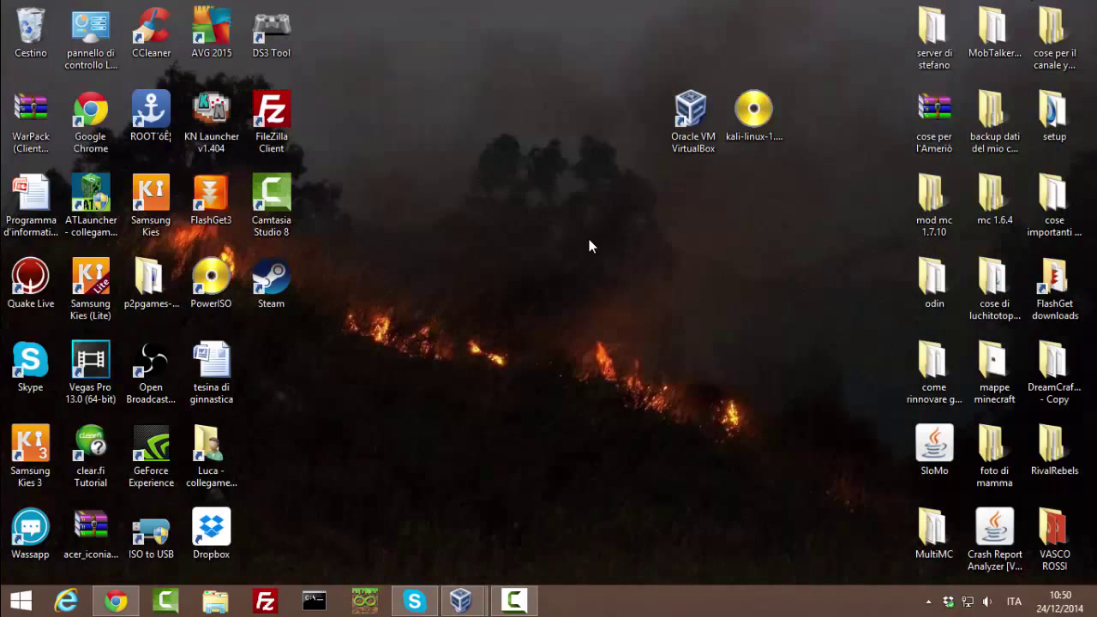